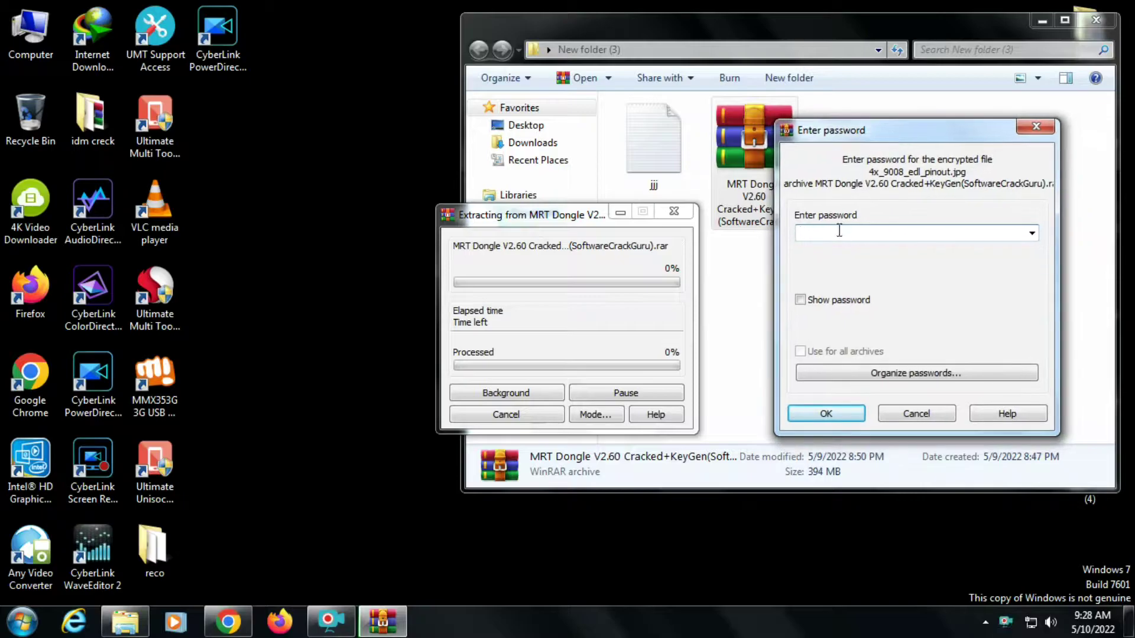
- Supply the archive password to extract the MRT Dongle V2.60 archive into its folder
{"action": "left_click", "coordinate": [884, 302]}
{"action": "left_click", "coordinate": [855, 414]}
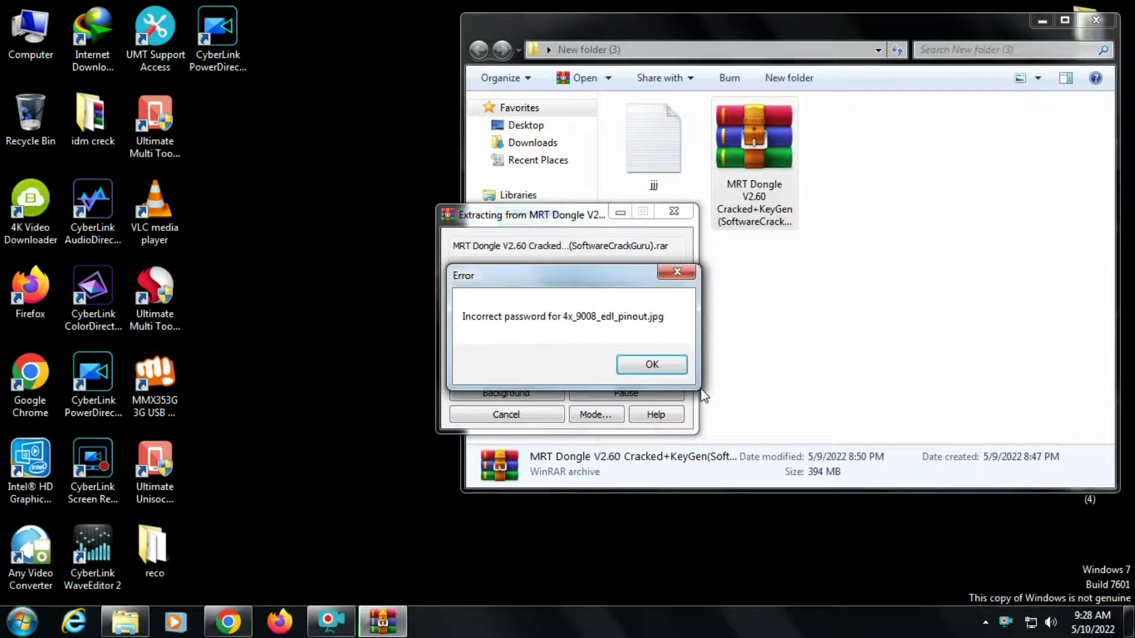
{"action": "left_click", "coordinate": [670, 364]}
{"action": "right_click", "coordinate": [553, 287]}
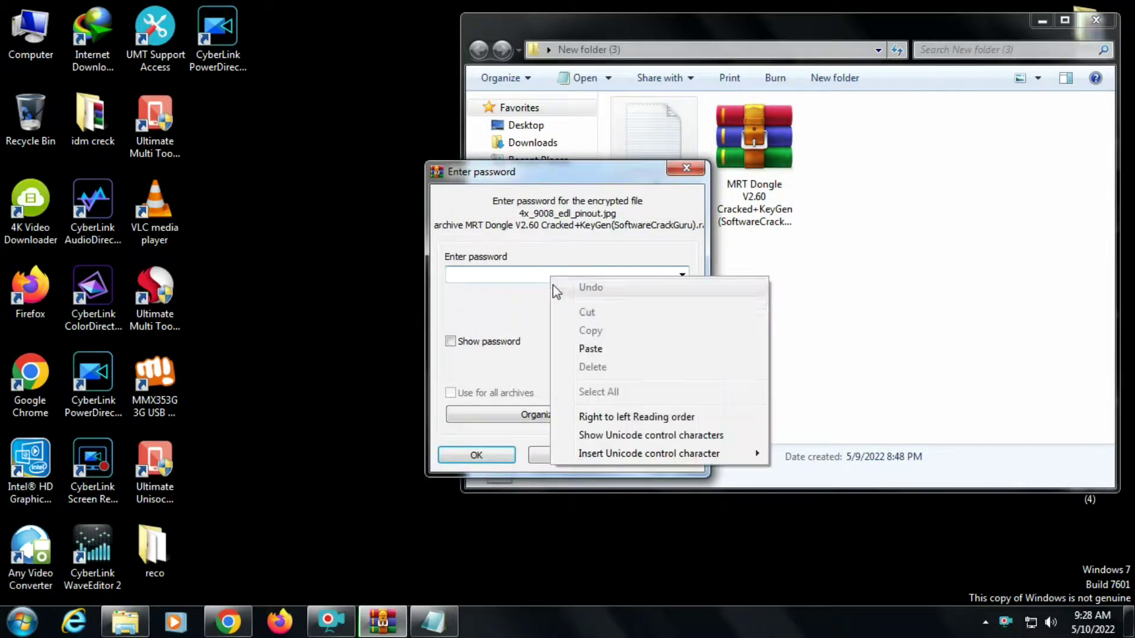
{"action": "left_click", "coordinate": [590, 349]}
{"action": "left_click", "coordinate": [504, 456]}
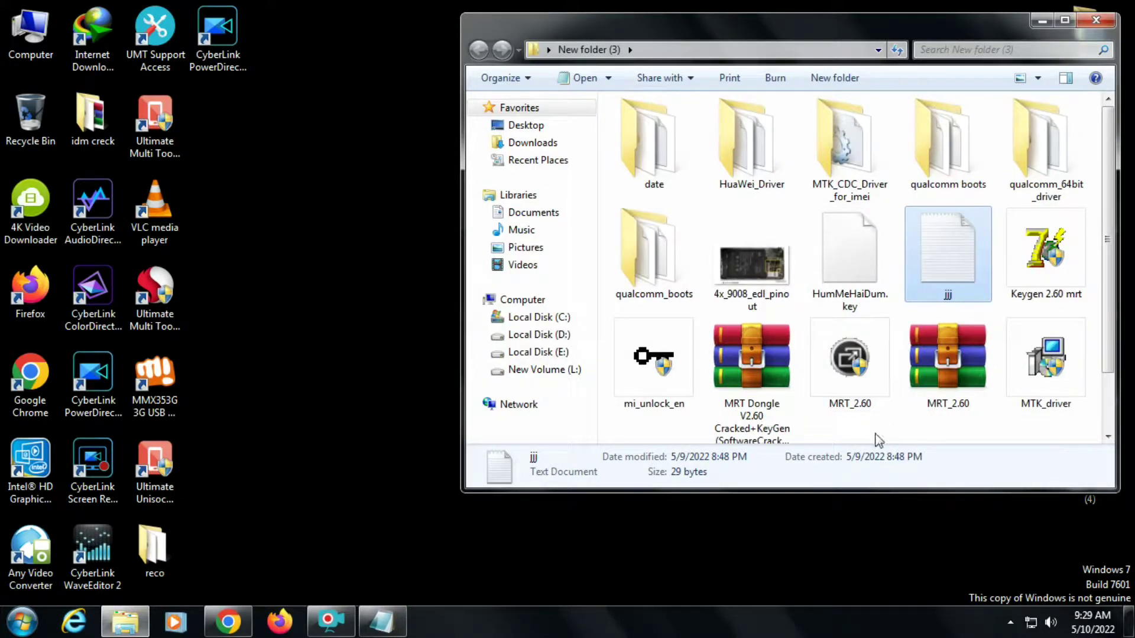
- Launch the MRT_2.60 application from the extracted files and move its Registration Dialog clear of the folder's file icons
{"action": "left_click", "coordinate": [653, 360]}
{"action": "scroll", "coordinate": [1001, 304], "scroll_direction": "down", "scroll_amount": 1}
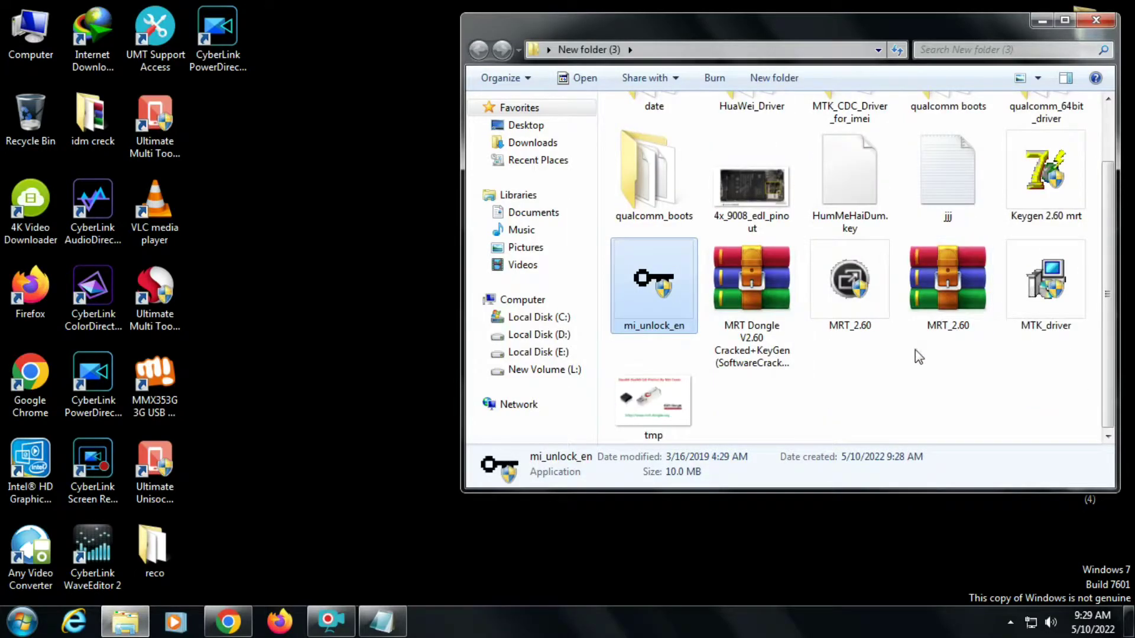
{"action": "double_click", "coordinate": [873, 328]}
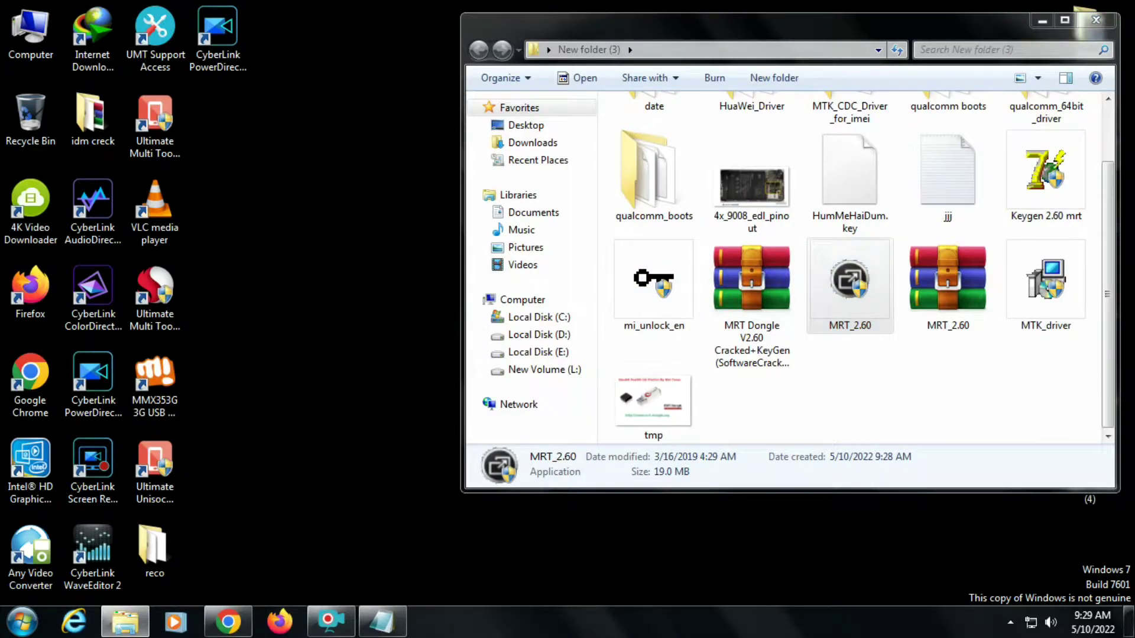
{"action": "double_click", "coordinate": [864, 302]}
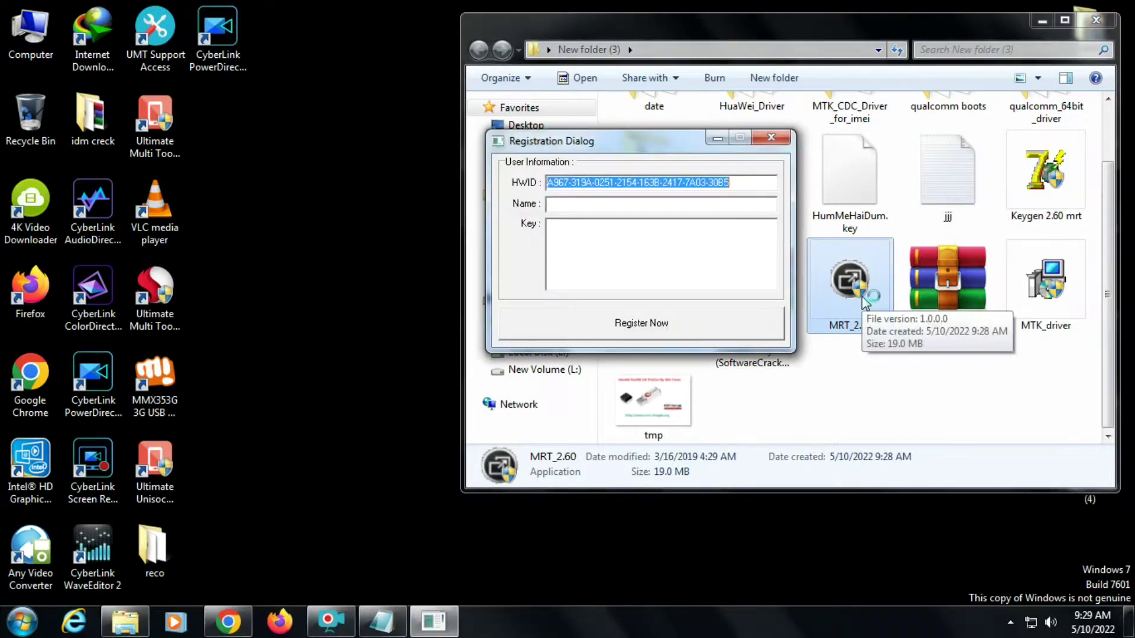
{"action": "left_click_drag", "start_coordinate": [673, 142], "coordinate": [494, 151]}
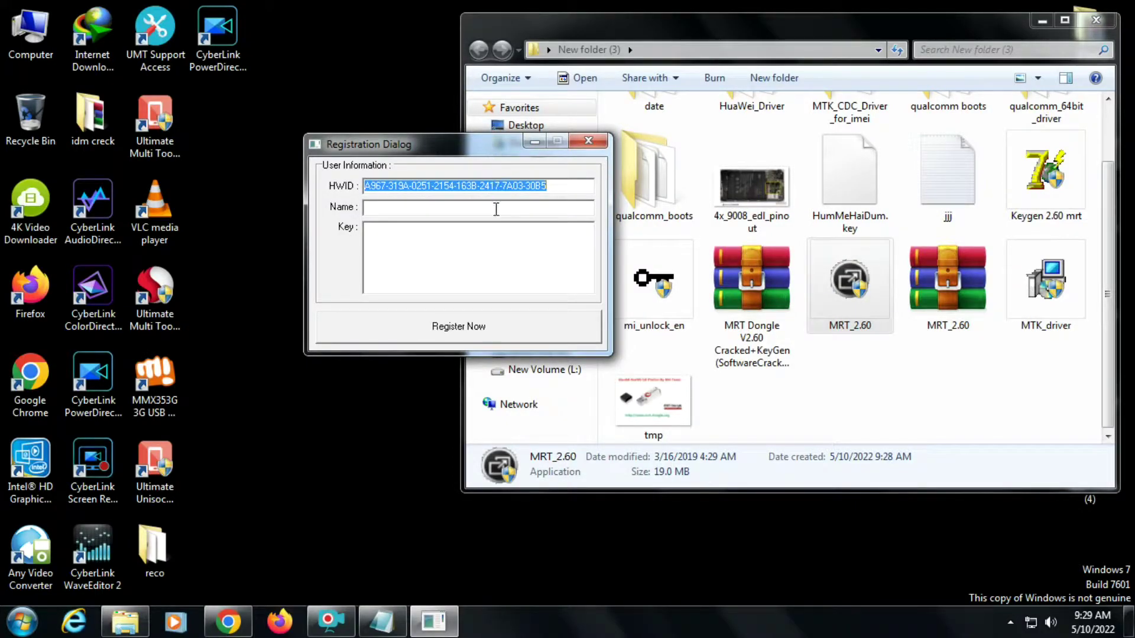
- Open Keygen 2.60 mrt beside the Registration Dialog and try to generate a key with the fields empty
{"action": "left_click", "coordinate": [1056, 201]}
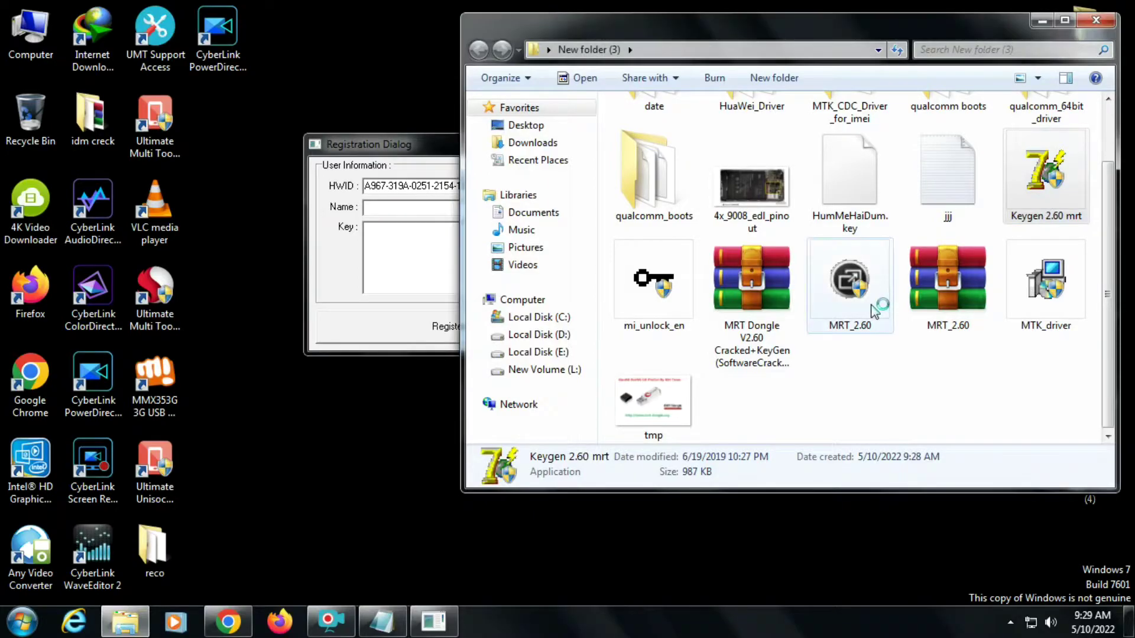
{"action": "left_click_drag", "start_coordinate": [406, 175], "coordinate": [829, 176]}
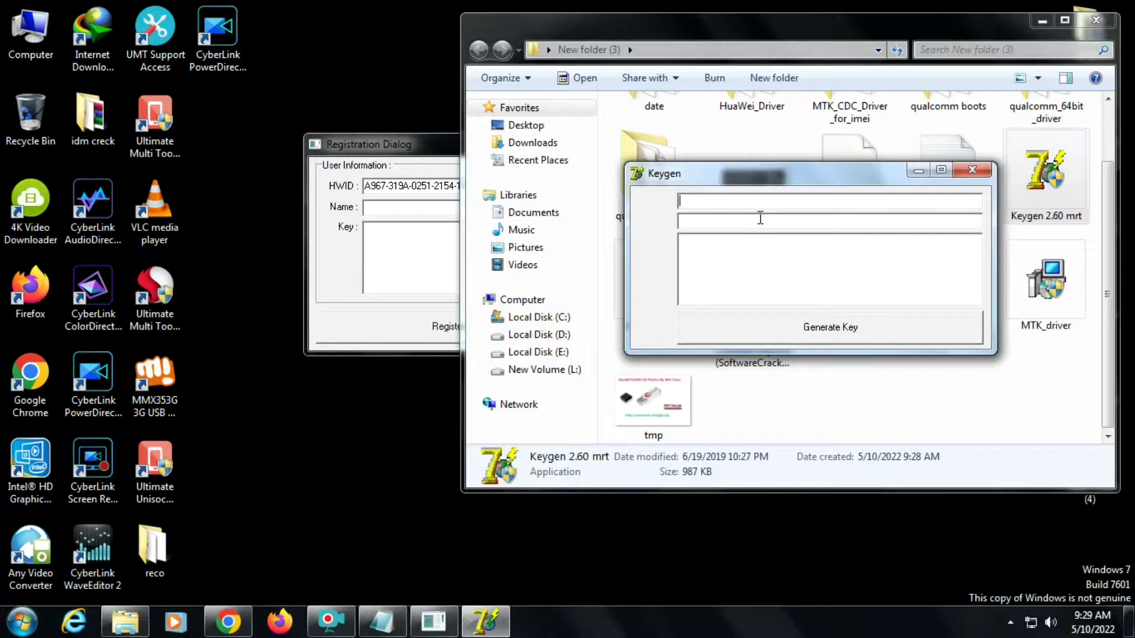
{"action": "left_click", "coordinate": [833, 337]}
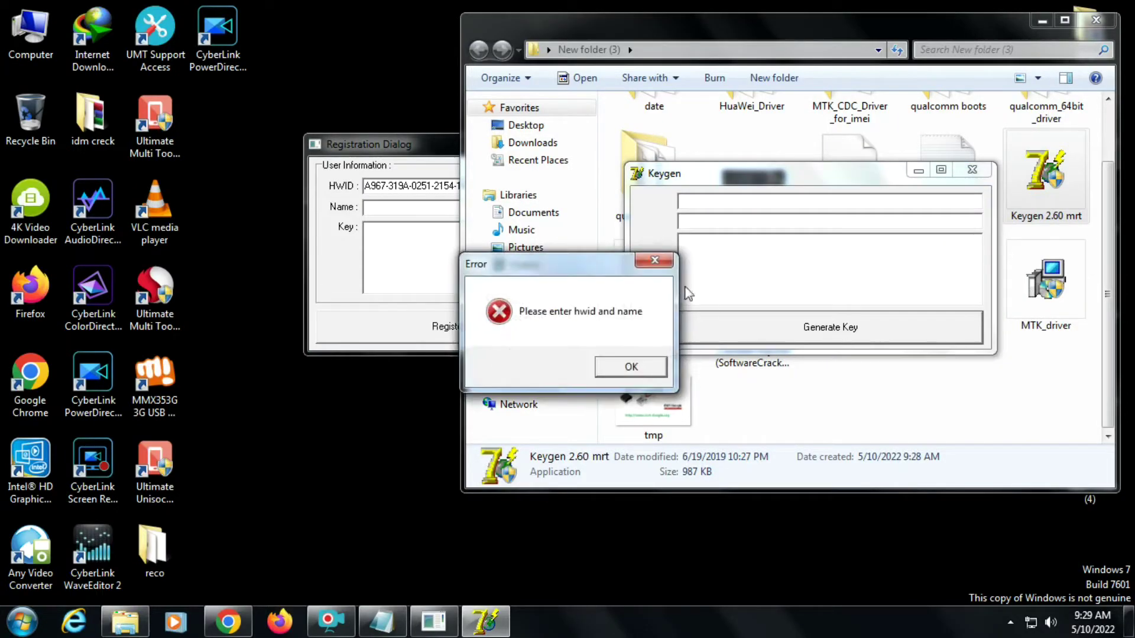
{"action": "left_click", "coordinate": [661, 254]}
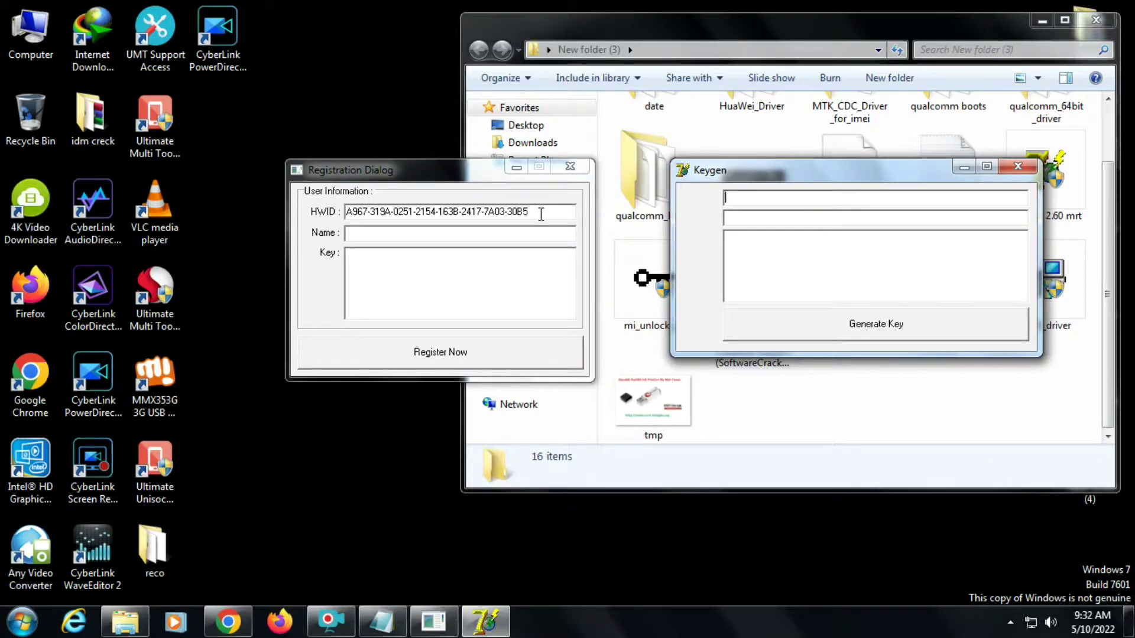
- Copy the hardware ID from the Registration Dialog into the Keygen's first field and generate a key
{"action": "left_click_drag", "start_coordinate": [541, 214], "coordinate": [290, 228]}
{"action": "right_click", "coordinate": [435, 214]}
{"action": "left_click", "coordinate": [497, 263]}
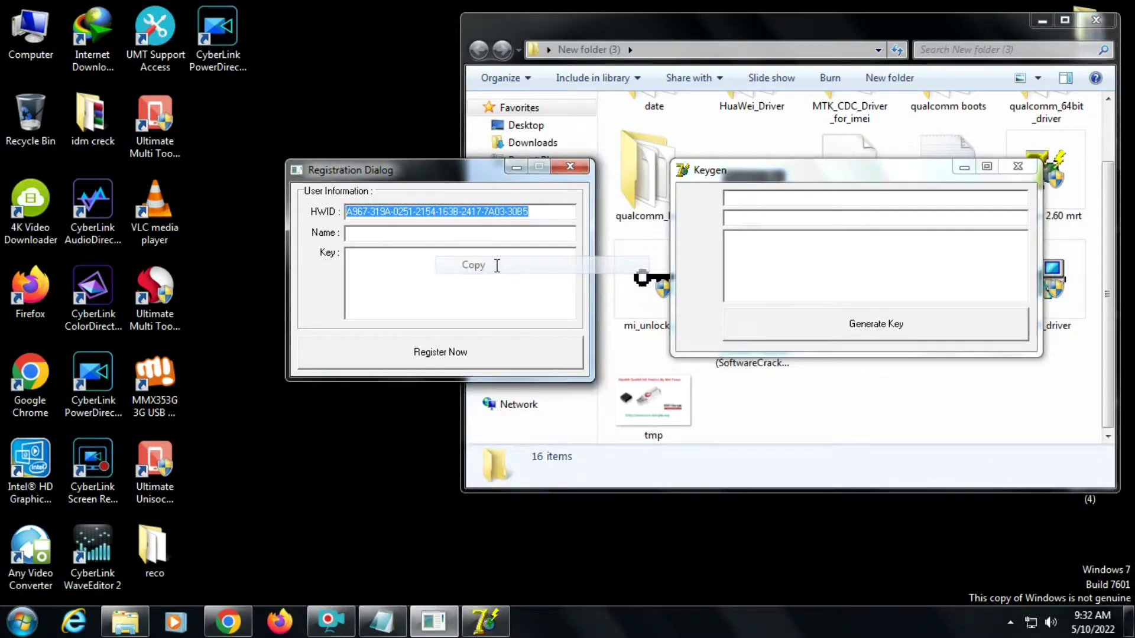
{"action": "right_click", "coordinate": [798, 198]}
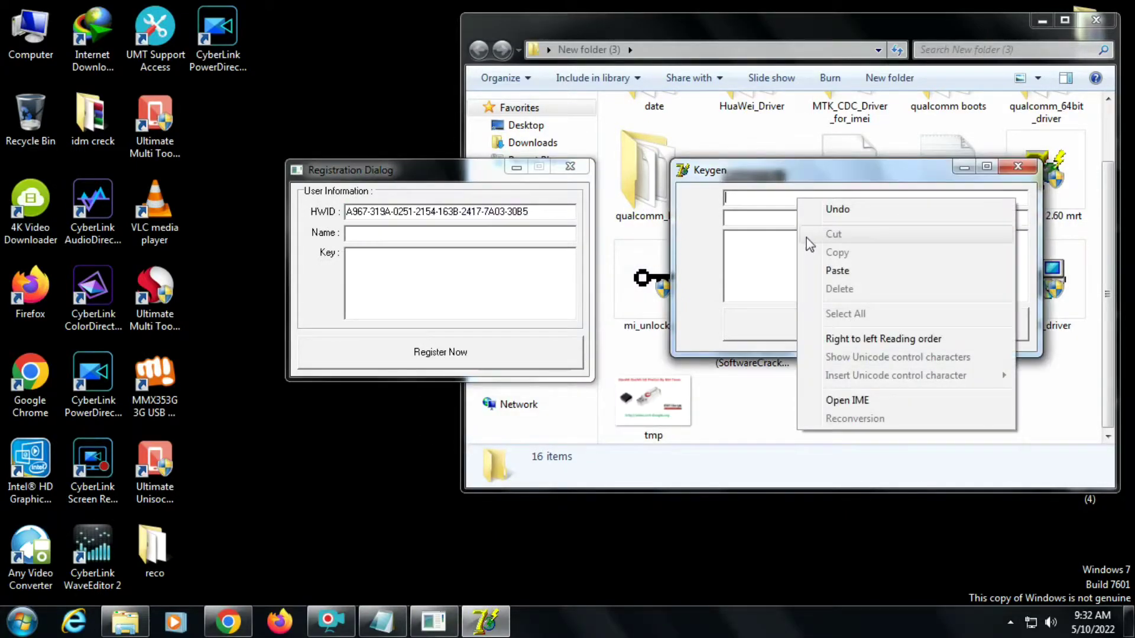
{"action": "left_click", "coordinate": [838, 273]}
{"action": "left_click", "coordinate": [908, 334]}
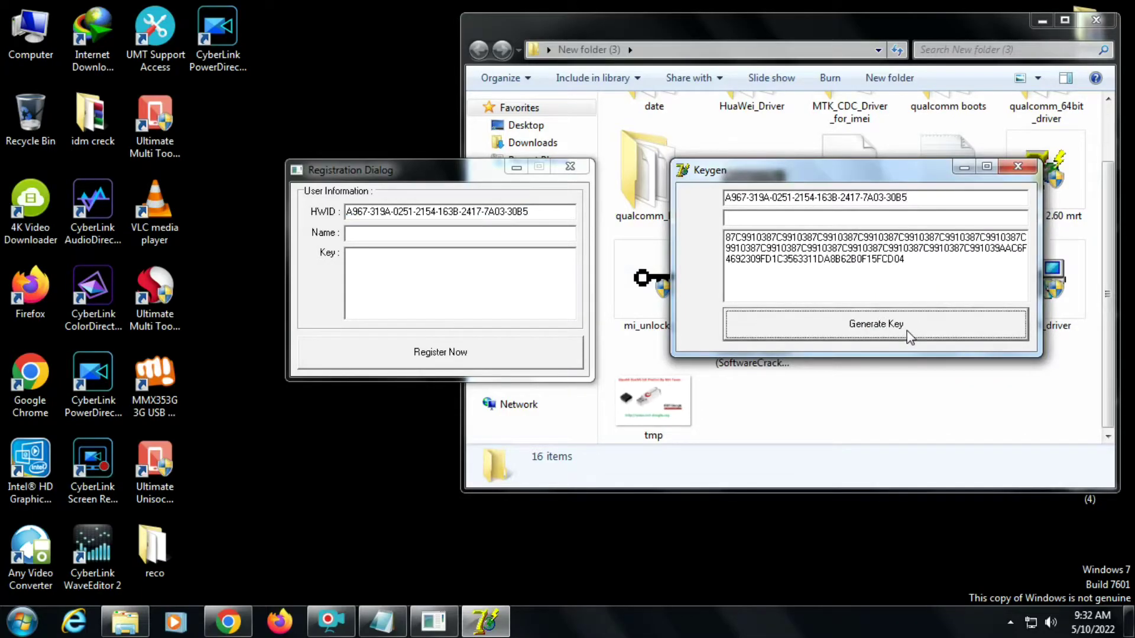
- Copy the generated licence key into the Registration Dialog's Key field and submit the registration
{"action": "left_click_drag", "start_coordinate": [917, 262], "coordinate": [713, 234]}
{"action": "right_click", "coordinate": [780, 260]}
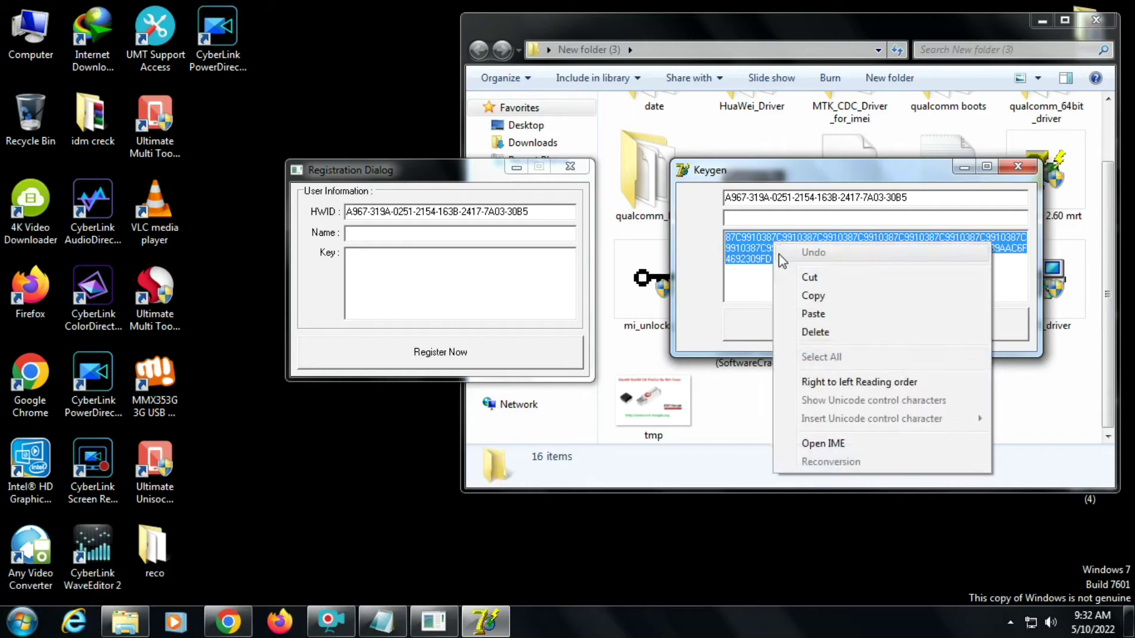
{"action": "left_click", "coordinate": [825, 296]}
{"action": "right_click", "coordinate": [387, 266]}
{"action": "left_click", "coordinate": [438, 350]}
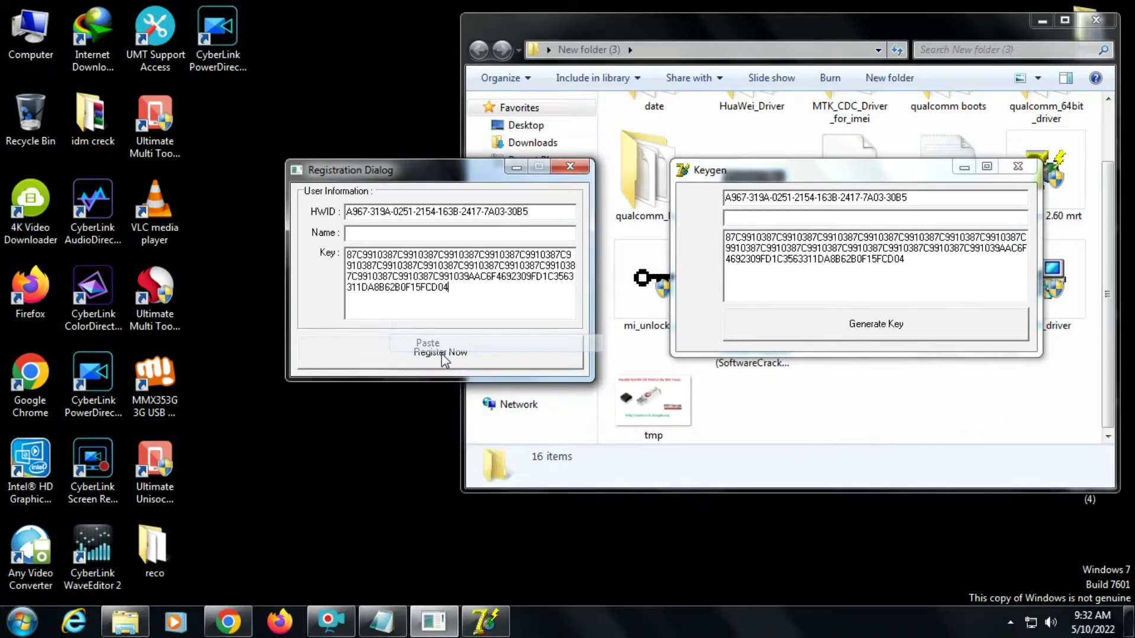
{"action": "left_click", "coordinate": [443, 355]}
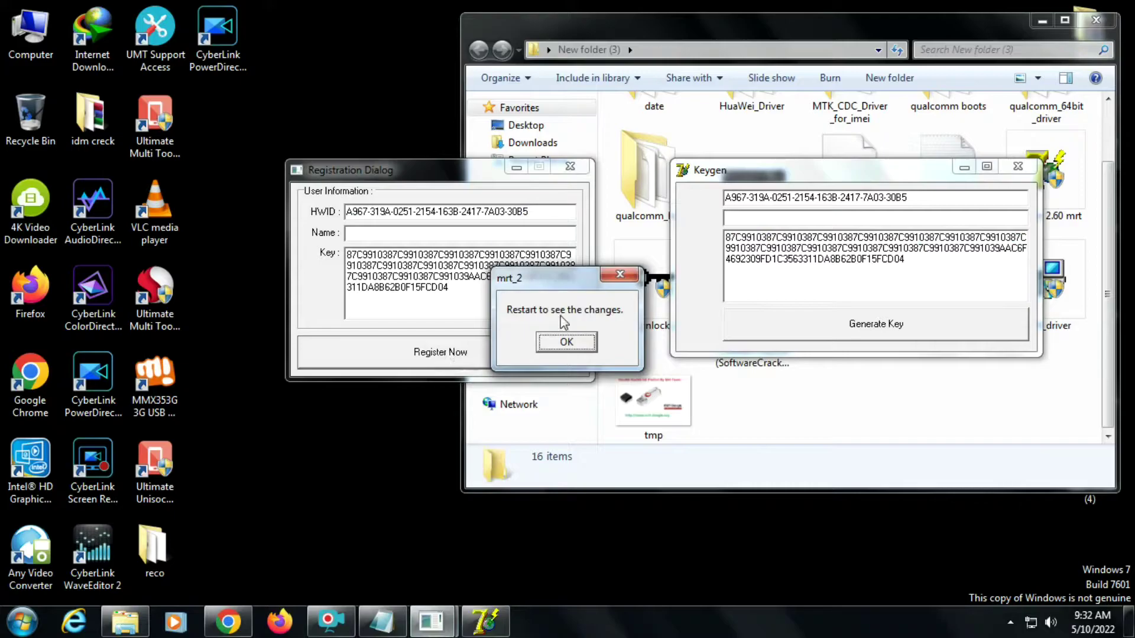
{"action": "left_click", "coordinate": [567, 342]}
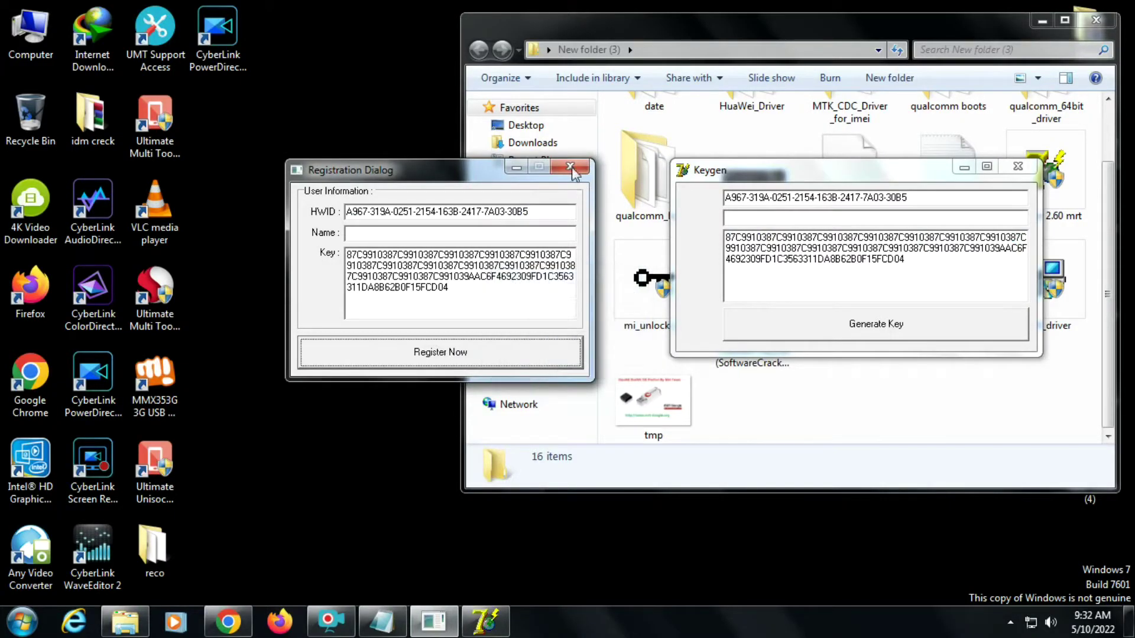
- Close the Registration Dialog and Keygen, and restart MRT_2.60 with its main window in view and the folder window minimized
{"action": "left_click", "coordinate": [571, 170]}
{"action": "left_click", "coordinate": [1017, 167]}
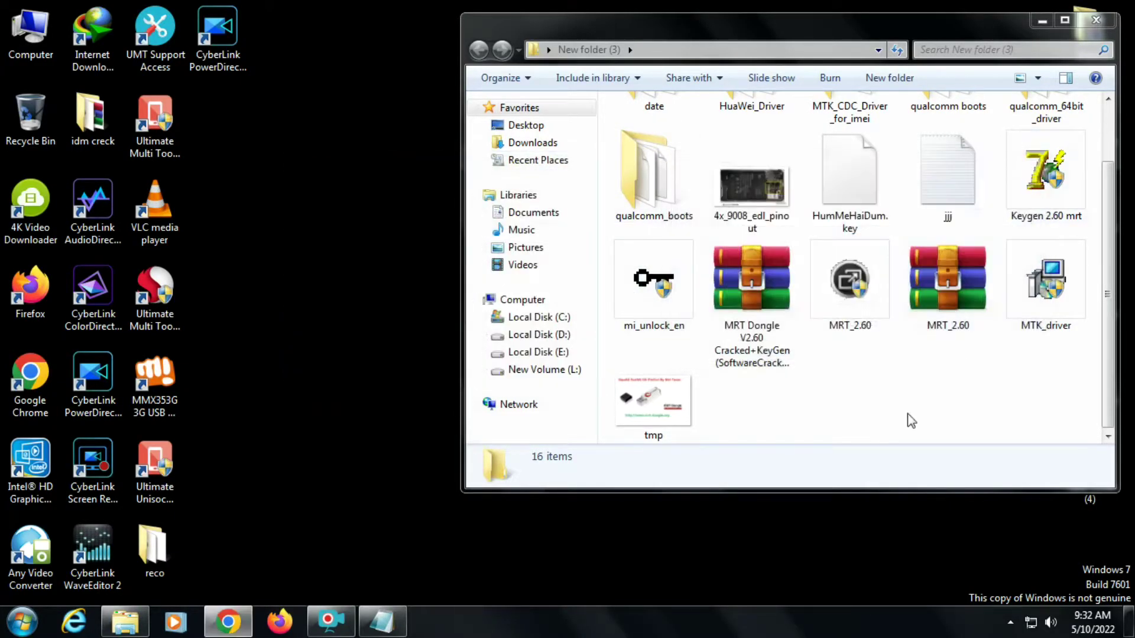
{"action": "double_click", "coordinate": [861, 304]}
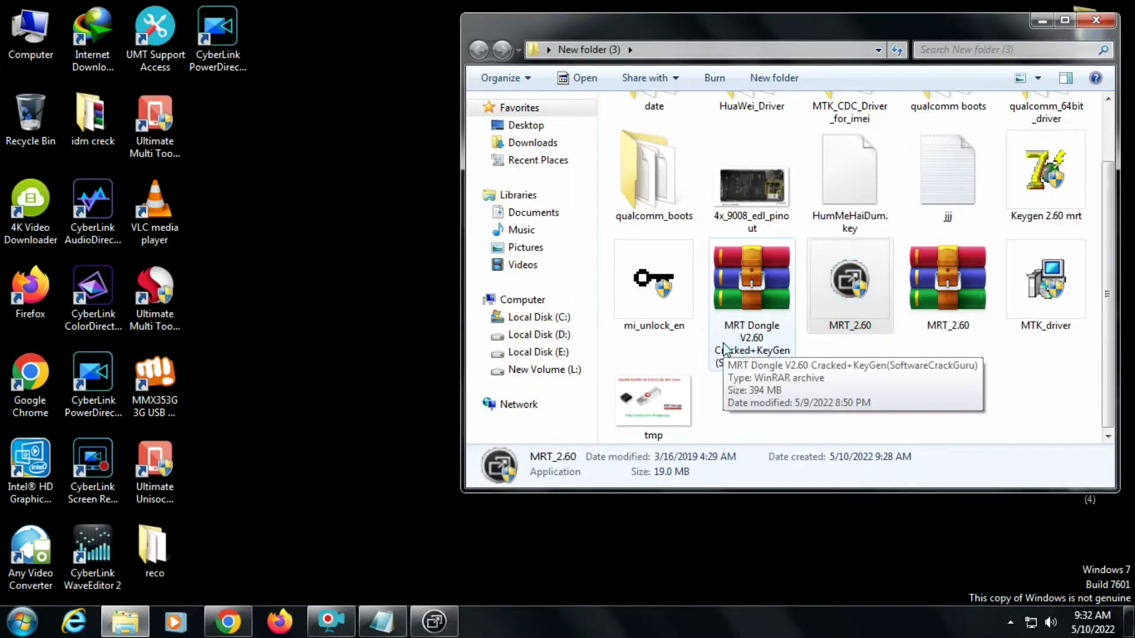
{"action": "left_click", "coordinate": [662, 366]}
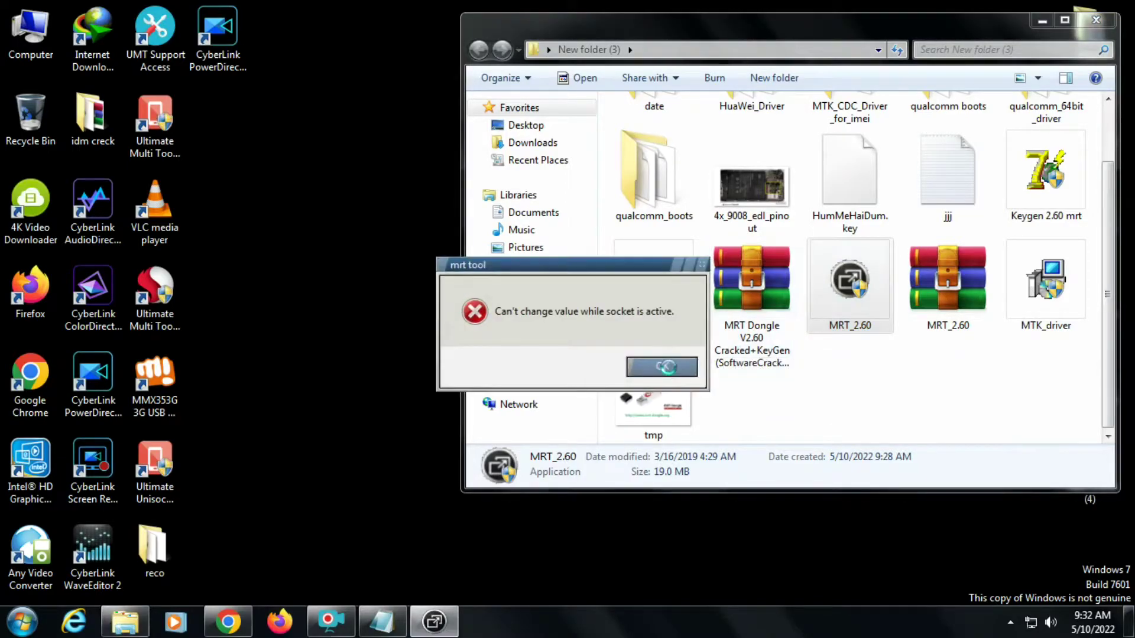
{"action": "left_click", "coordinate": [1034, 19]}
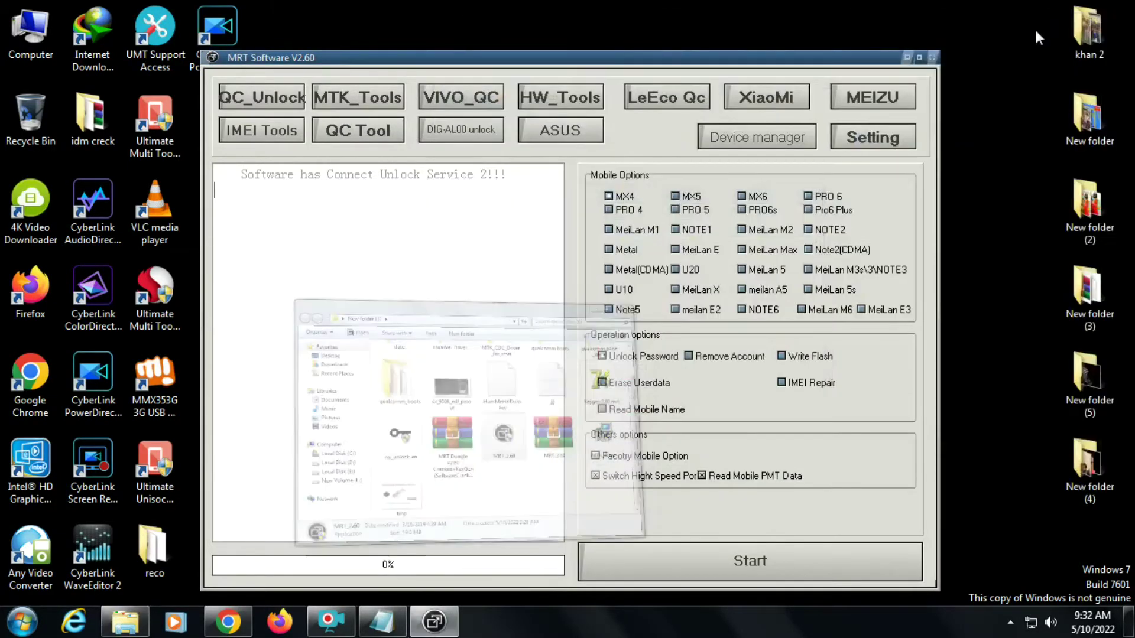
{"action": "left_click_drag", "start_coordinate": [778, 59], "coordinate": [946, 21]}
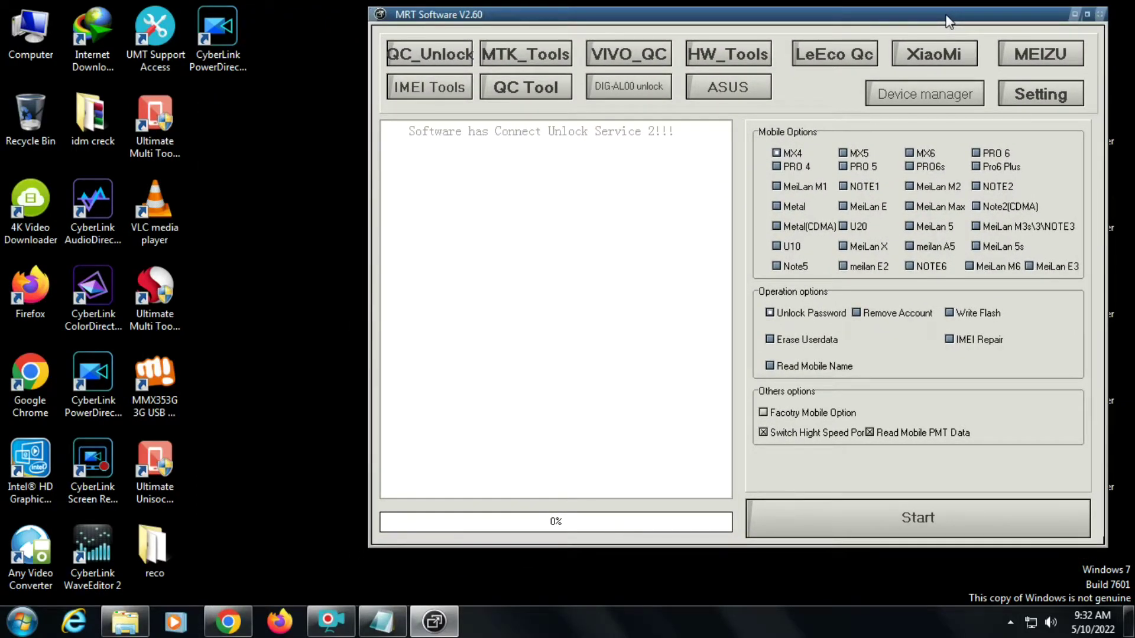
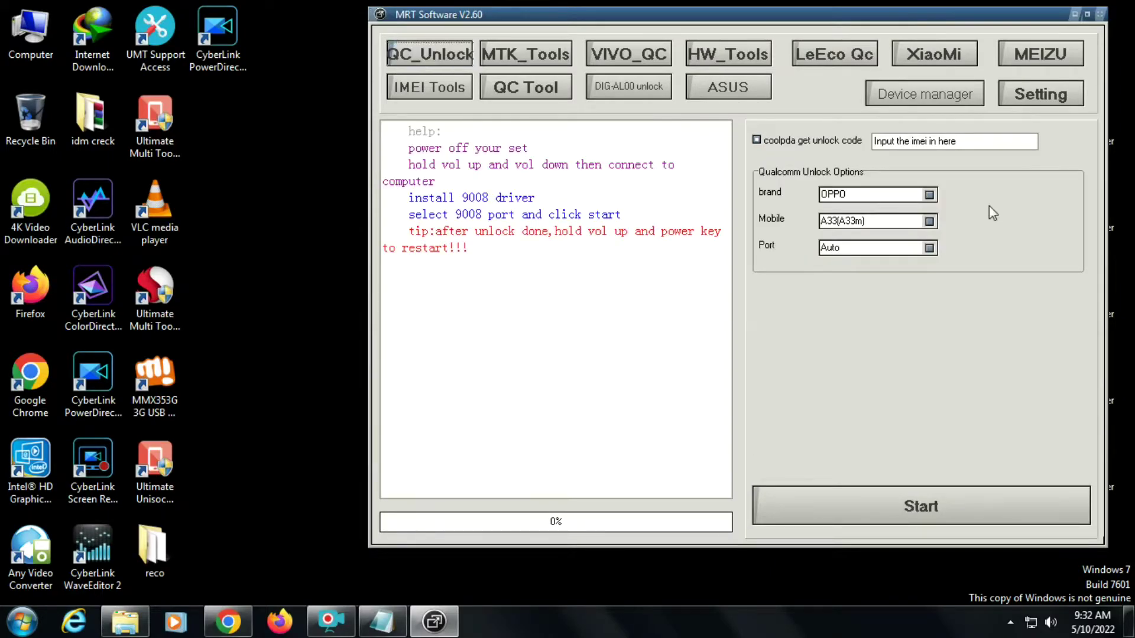
- Examine the available brands and the OPPO mobile models in the Qualcomm Unlock Options
{"action": "left_click", "coordinate": [928, 195]}
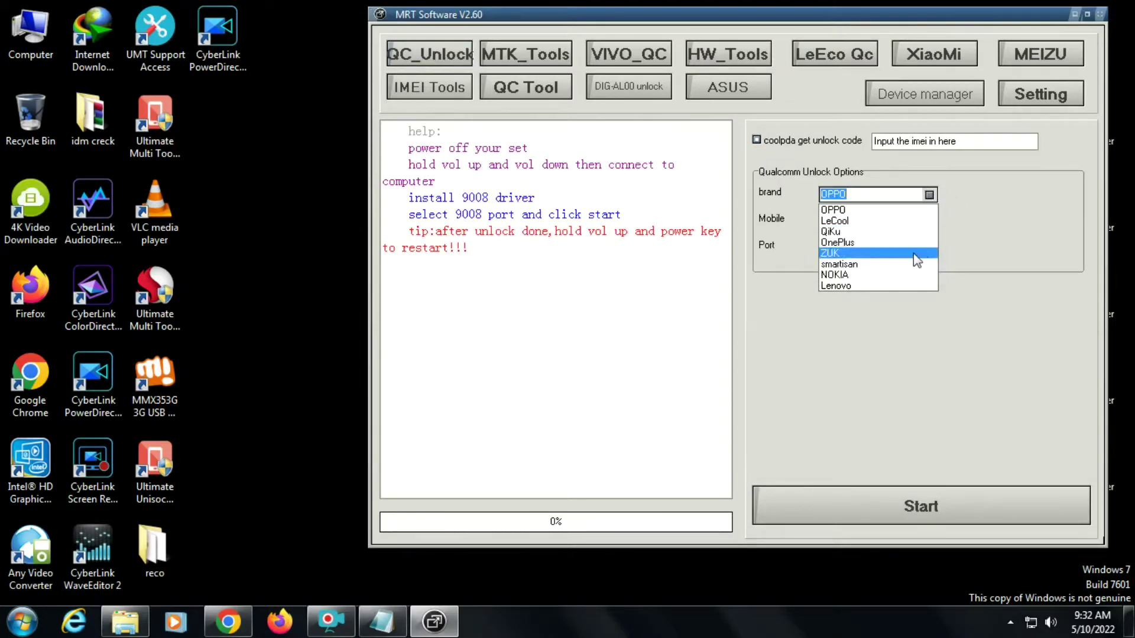
{"action": "left_click", "coordinate": [912, 362]}
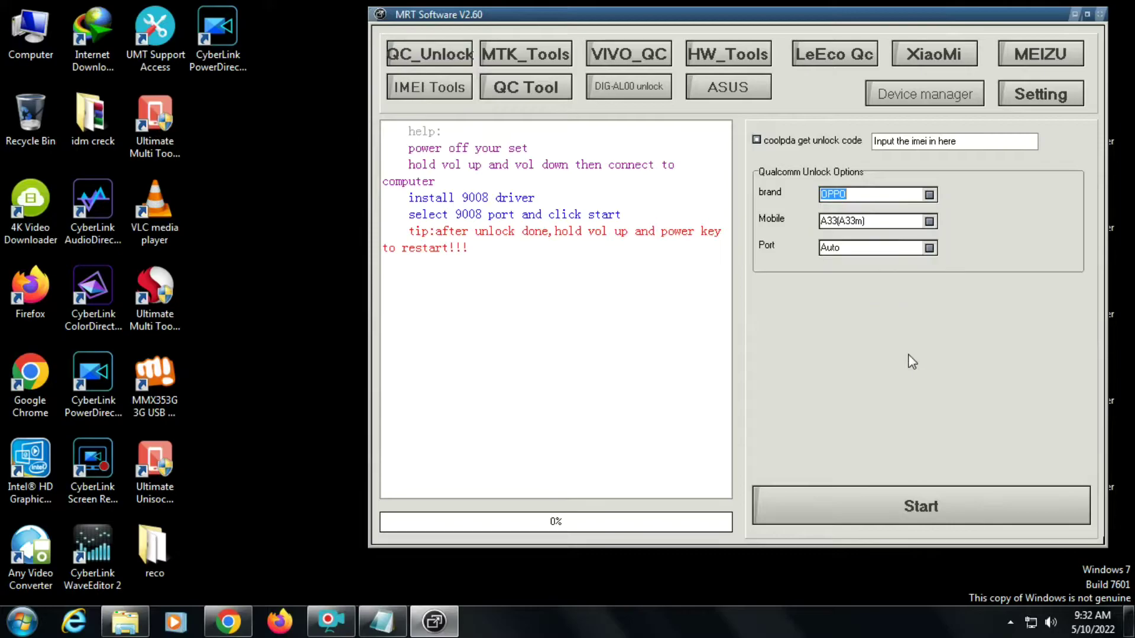
{"action": "left_click", "coordinate": [935, 219]}
{"action": "left_click_drag", "start_coordinate": [931, 272], "coordinate": [939, 222]}
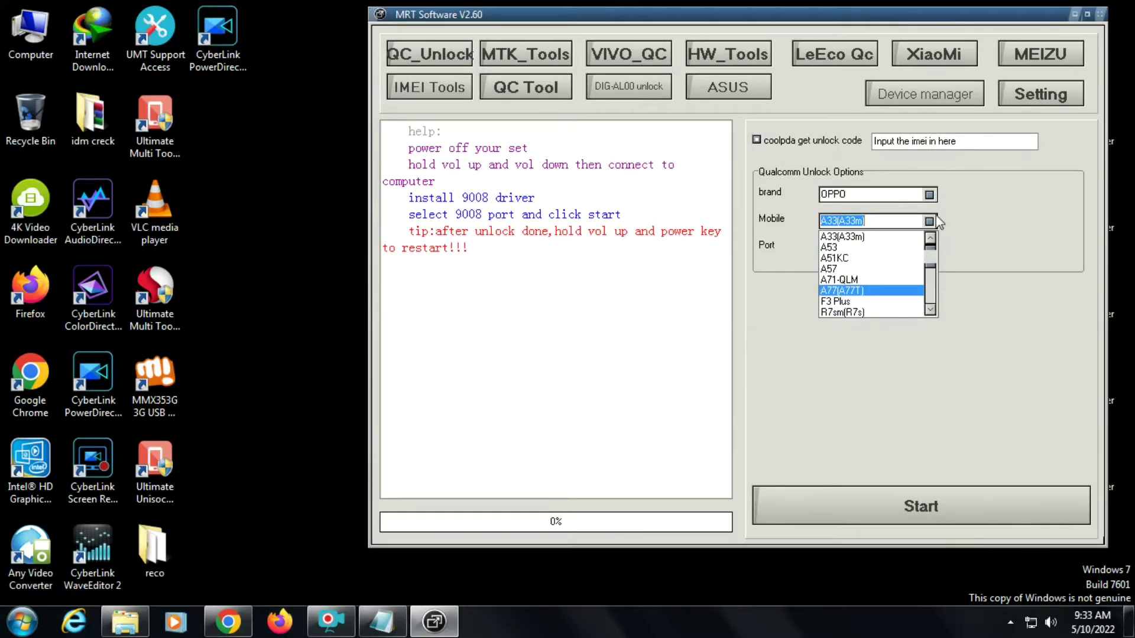
{"action": "left_click", "coordinate": [927, 194]}
{"action": "left_click", "coordinate": [927, 193]}
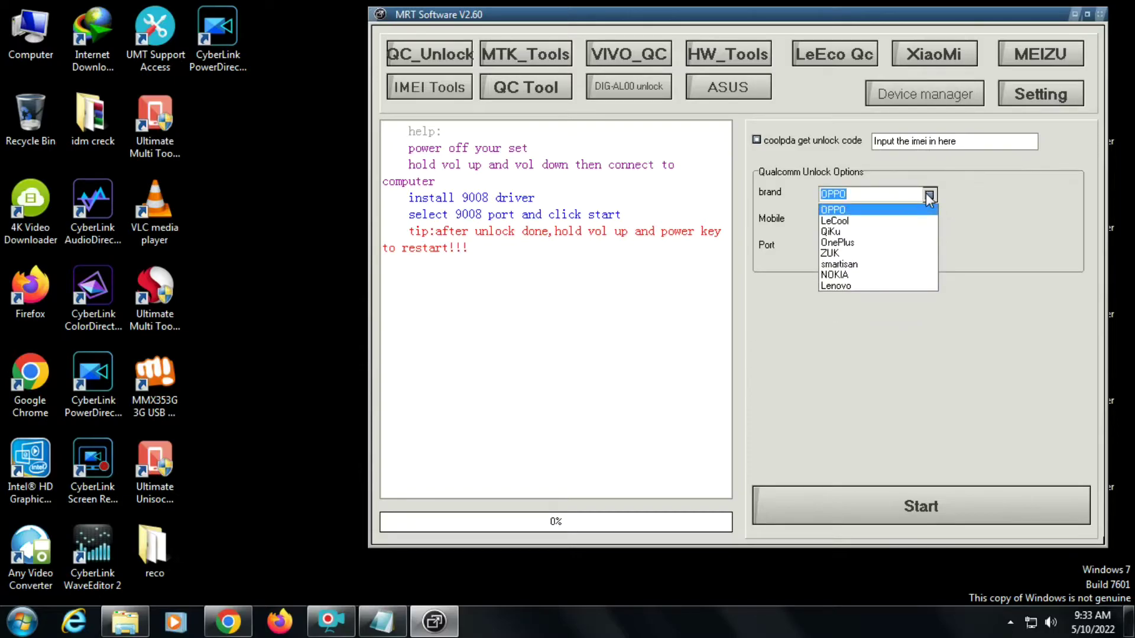
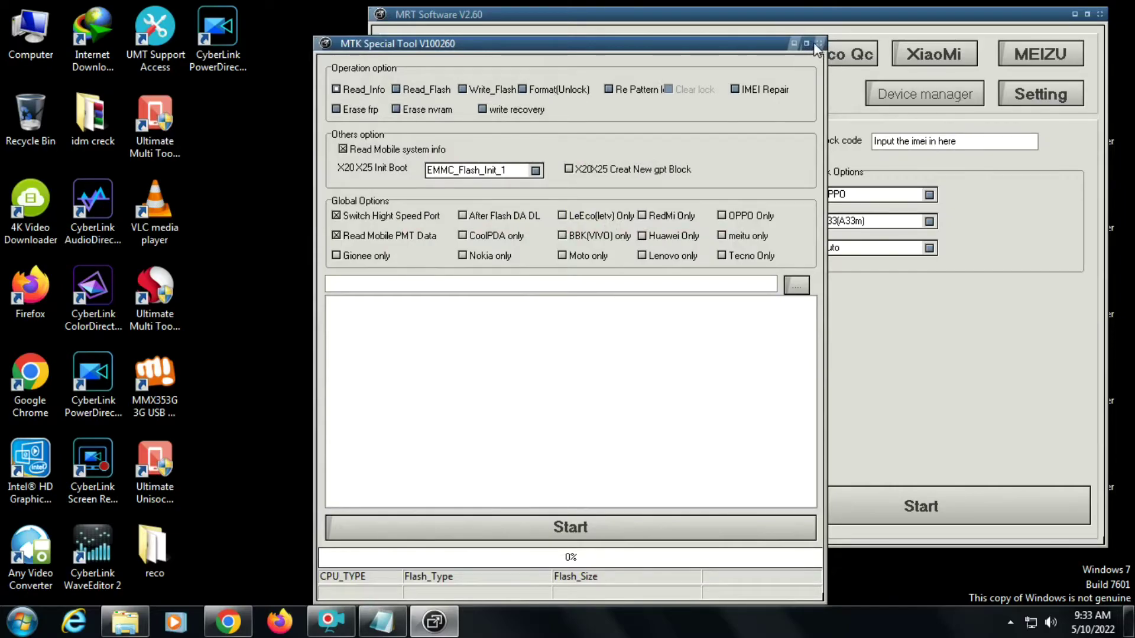
- Close the MTK Special Tool and open the BBK(VIVO) Qualcomm Tools to view their operation options
{"action": "left_click", "coordinate": [818, 43]}
{"action": "left_click", "coordinate": [629, 56]}
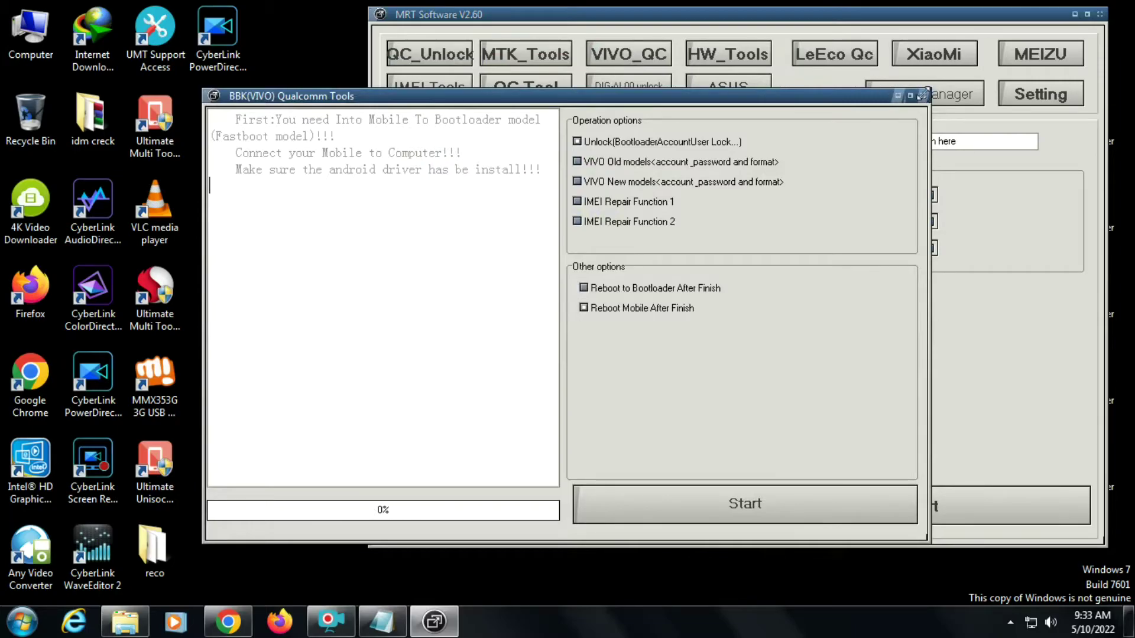
- Close the BBK(VIVO) Qualcomm Tools and open the Huawei HW tool to view its common functions
{"action": "left_click", "coordinate": [923, 96]}
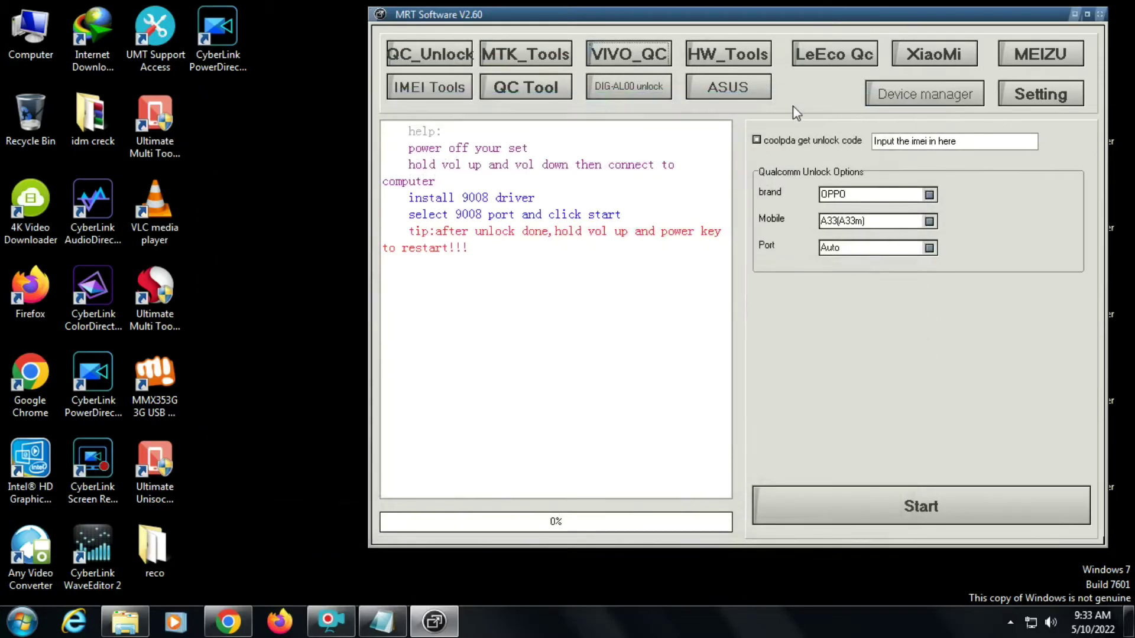
{"action": "left_click", "coordinate": [741, 58]}
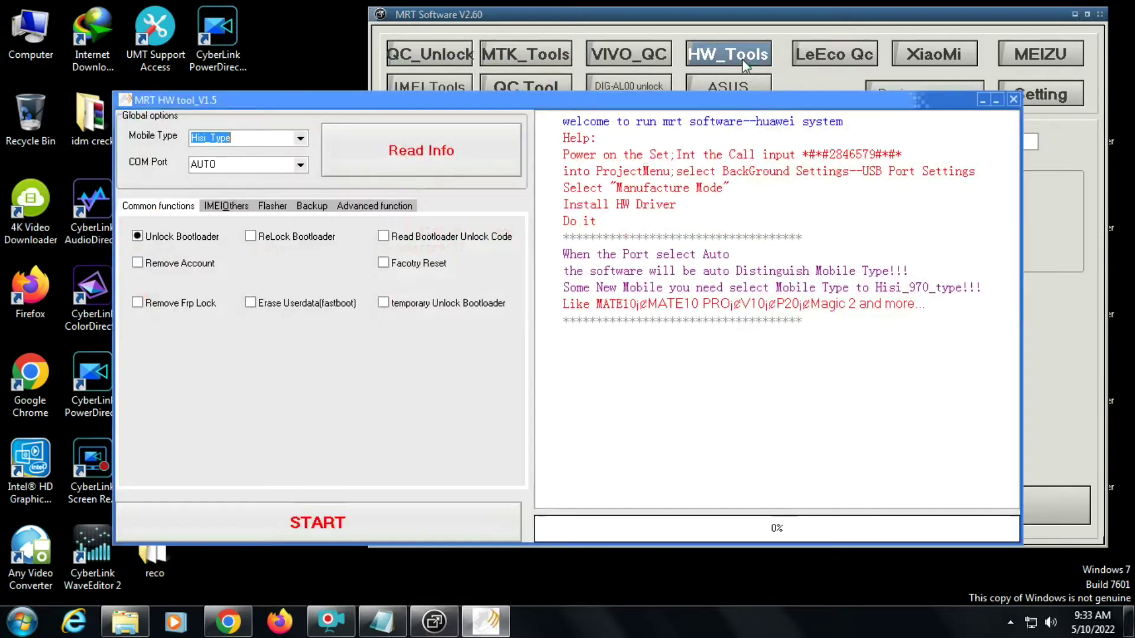
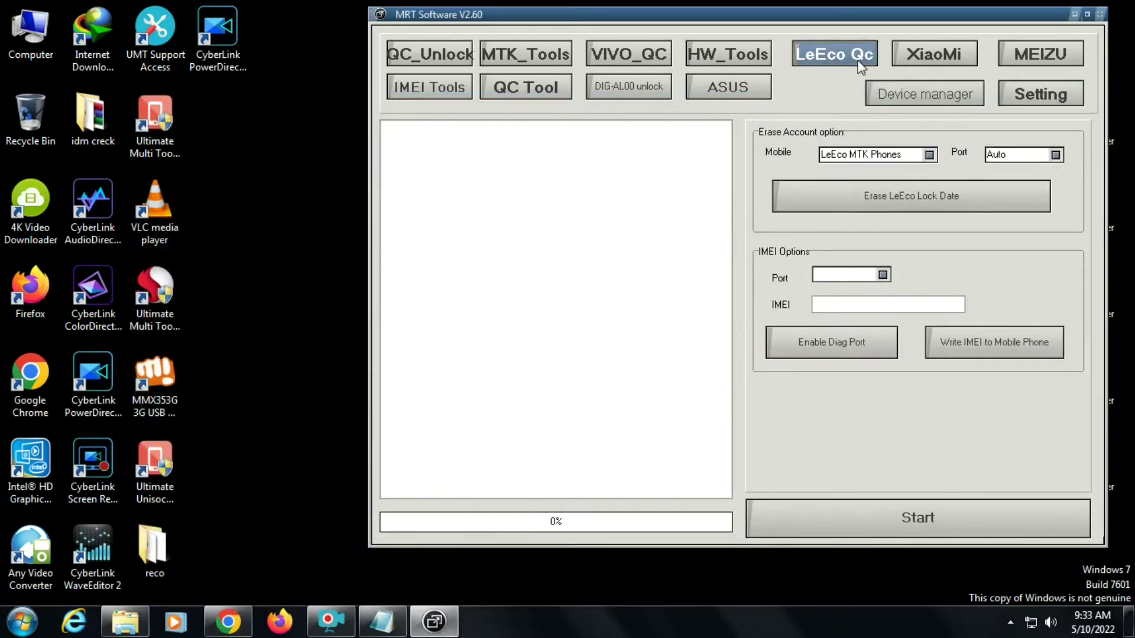
- Open the XiaoMi tools and look through the supported device models, leaving the device selection as it is
{"action": "left_click", "coordinate": [931, 54]}
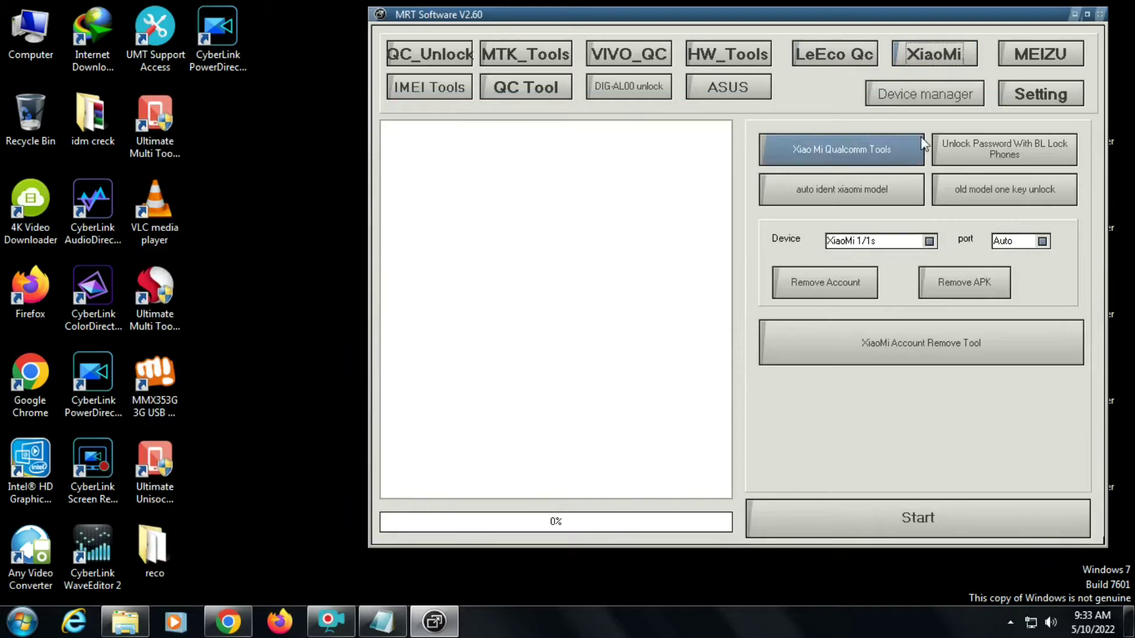
{"action": "left_click", "coordinate": [929, 240]}
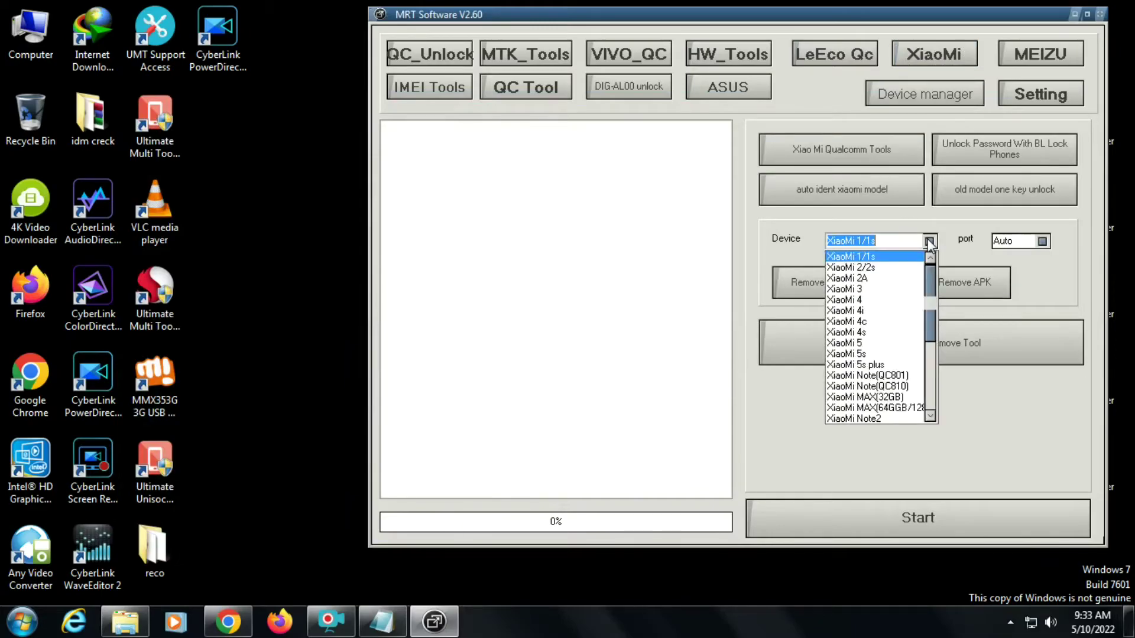
{"action": "mouse_move", "coordinate": [932, 314]}
{"action": "left_mouse_down"}
{"action": "mouse_move", "coordinate": [932, 390]}
{"action": "mouse_move", "coordinate": [930, 303]}
{"action": "left_mouse_up"}
{"action": "left_click", "coordinate": [1042, 286]}
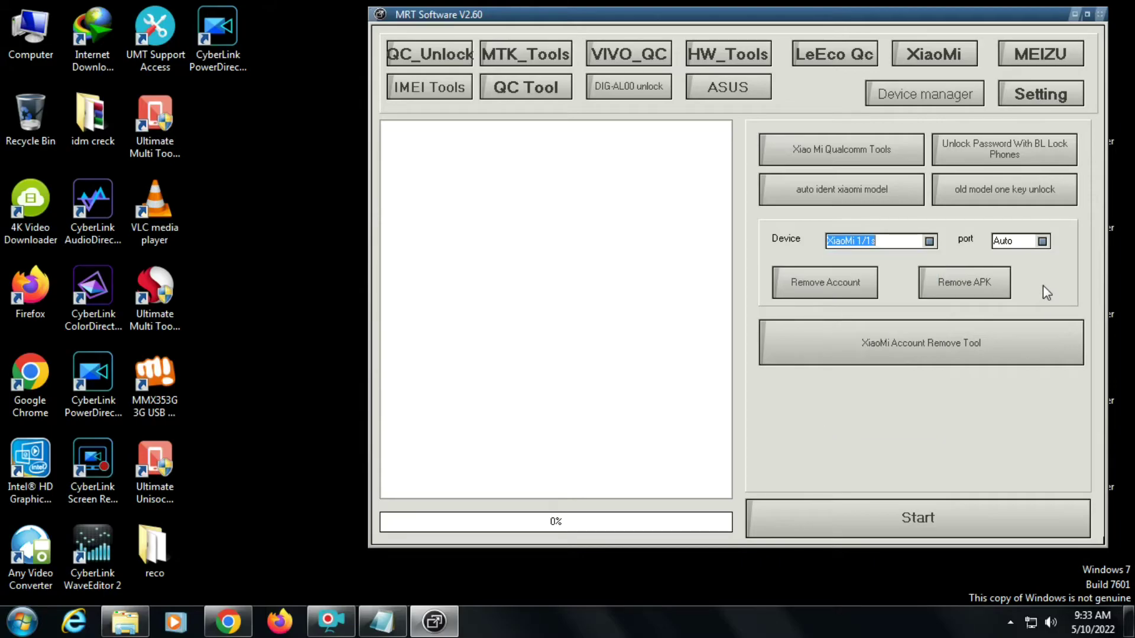
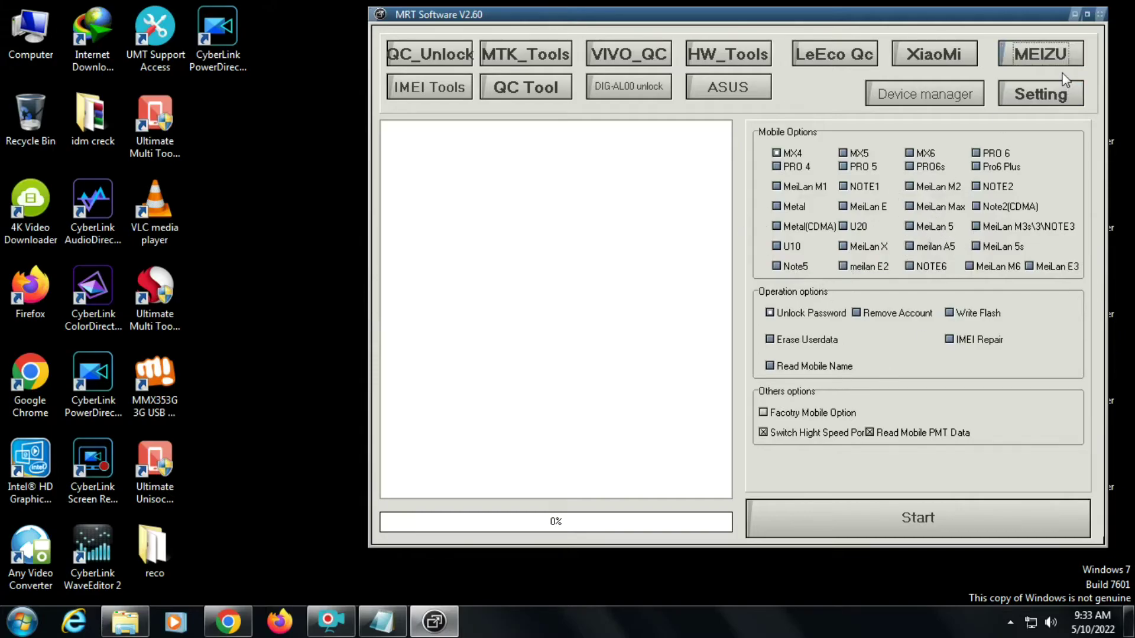
- Open the IMEI Tools module and look through its VIVO, OPPO, MTK and Qualcomm IMEI options, finishing on the Qualcomm ones
{"action": "left_click", "coordinate": [440, 92]}
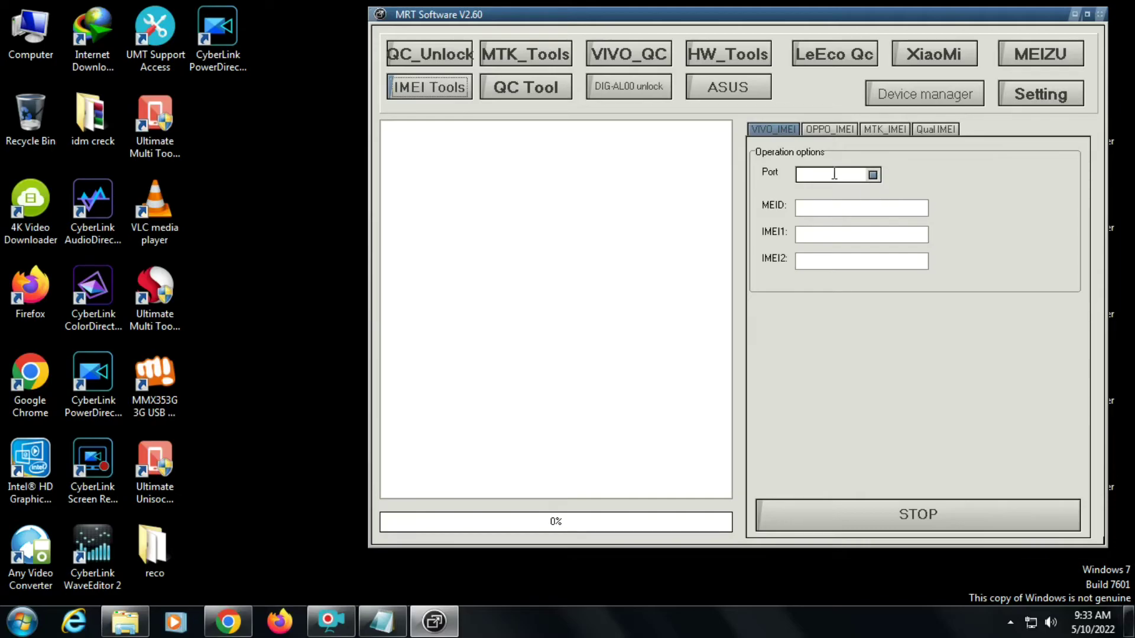
{"action": "left_click", "coordinate": [836, 128]}
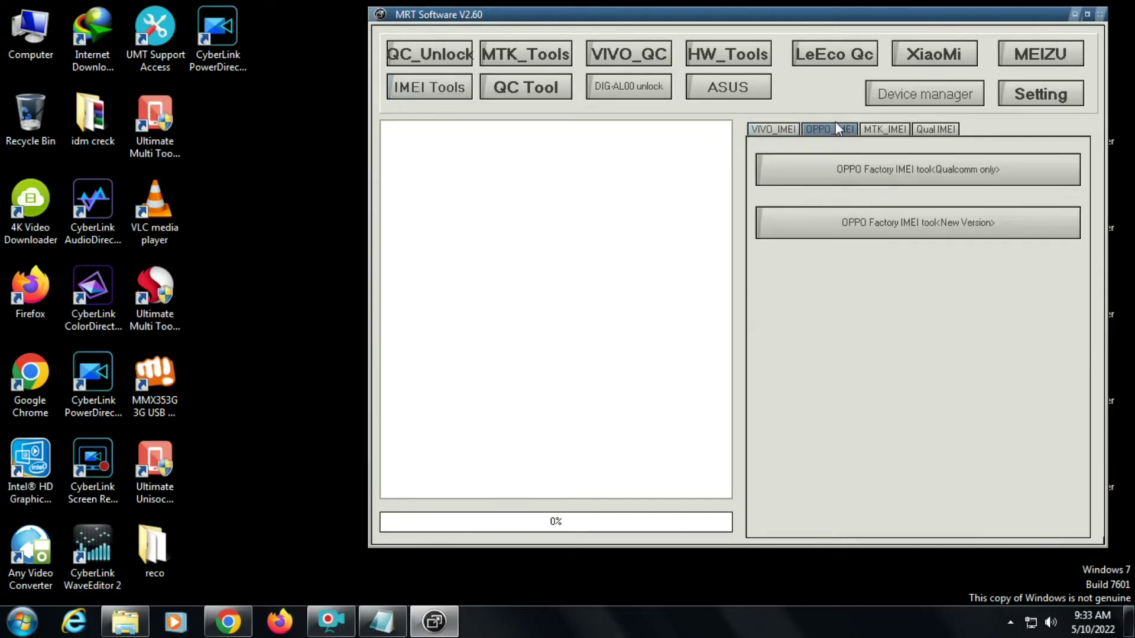
{"action": "left_click", "coordinate": [891, 127]}
{"action": "left_click", "coordinate": [942, 130]}
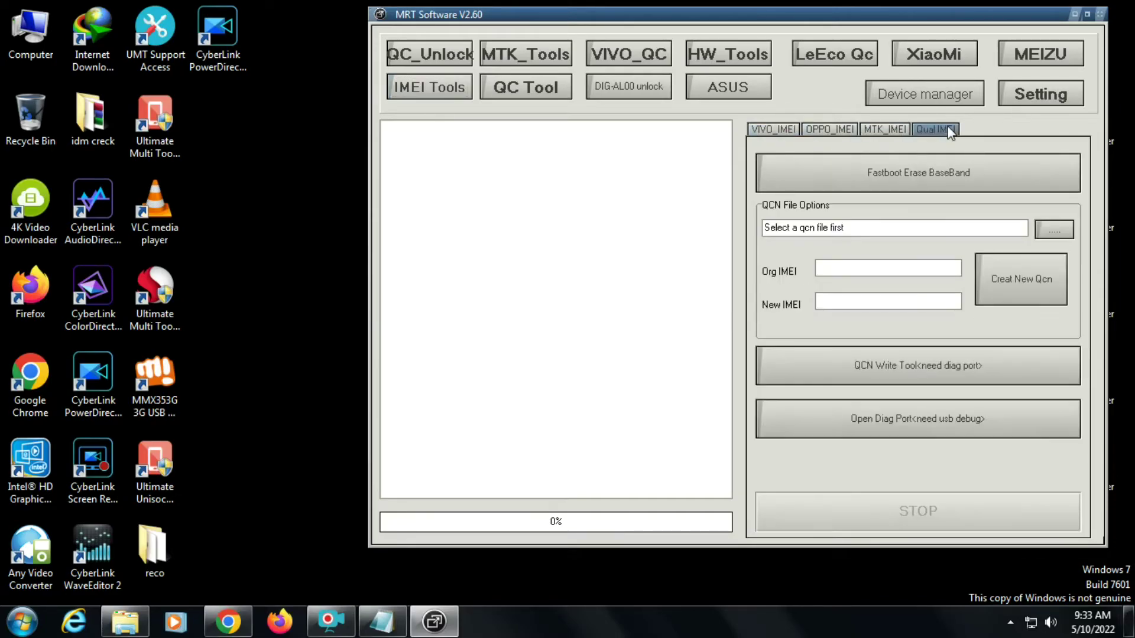
{"action": "left_click", "coordinate": [884, 129]}
{"action": "left_click", "coordinate": [833, 130]}
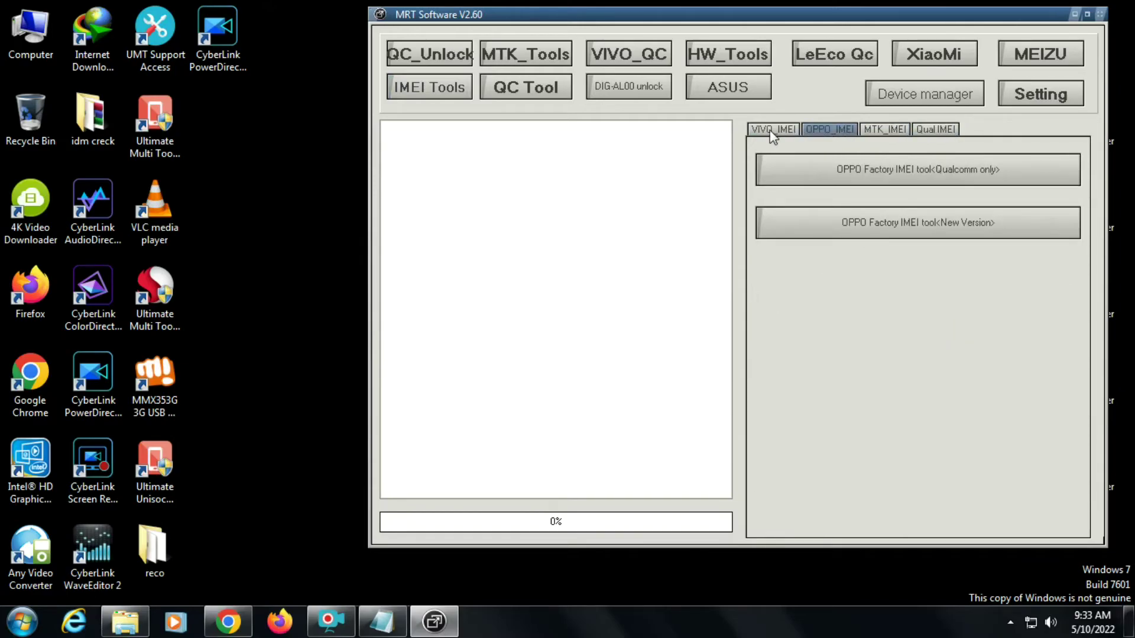
{"action": "left_click", "coordinate": [766, 130]}
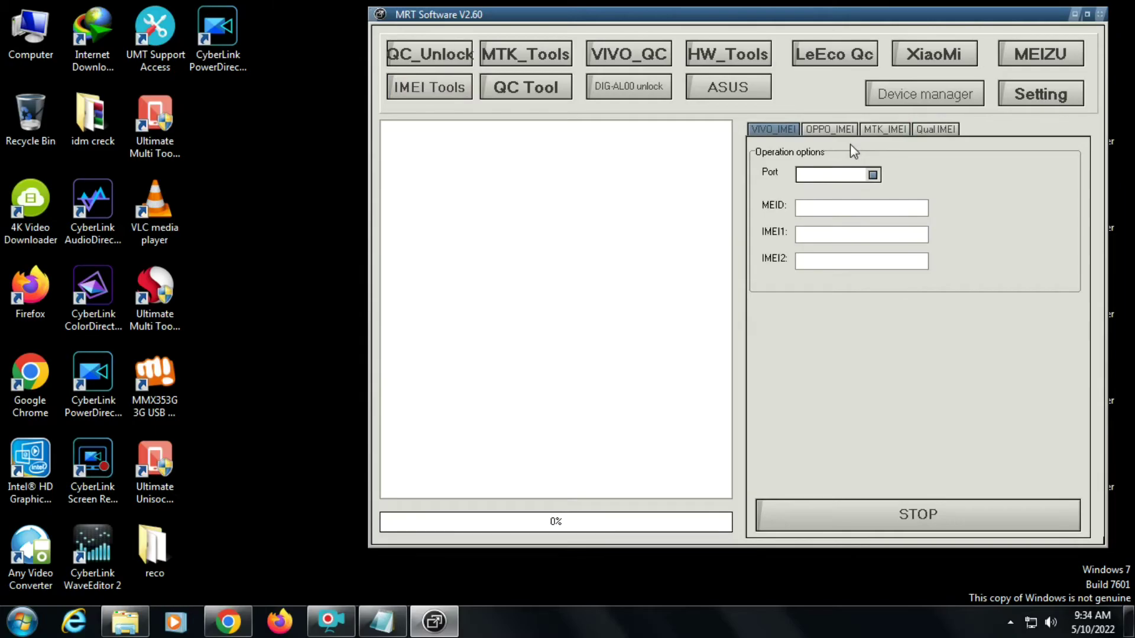
{"action": "left_click", "coordinate": [878, 130]}
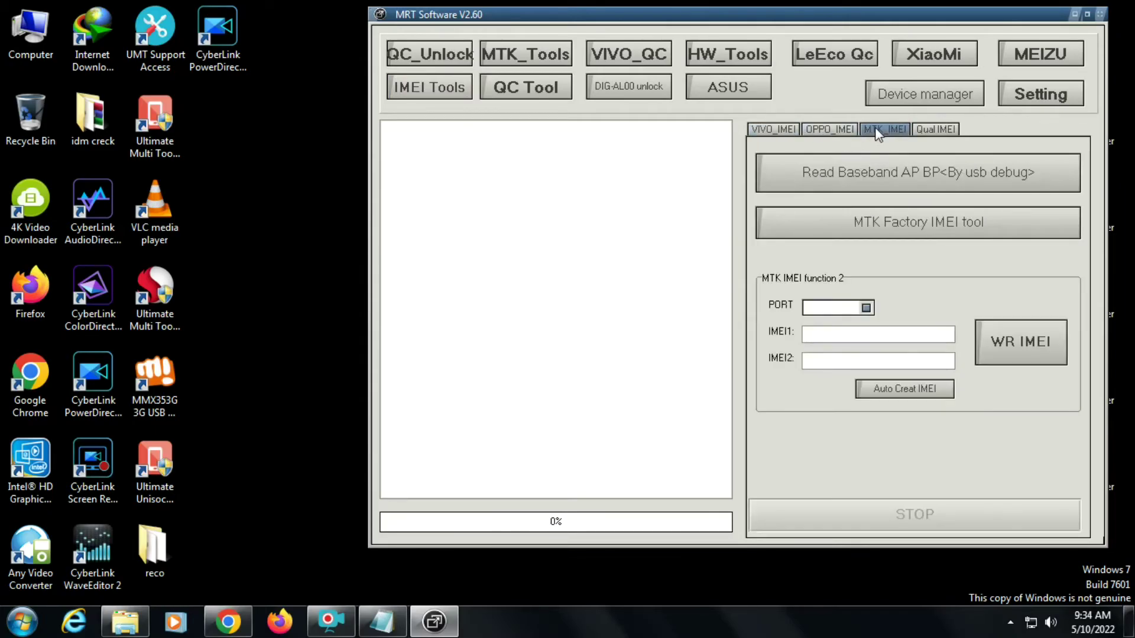
{"action": "left_click", "coordinate": [937, 130]}
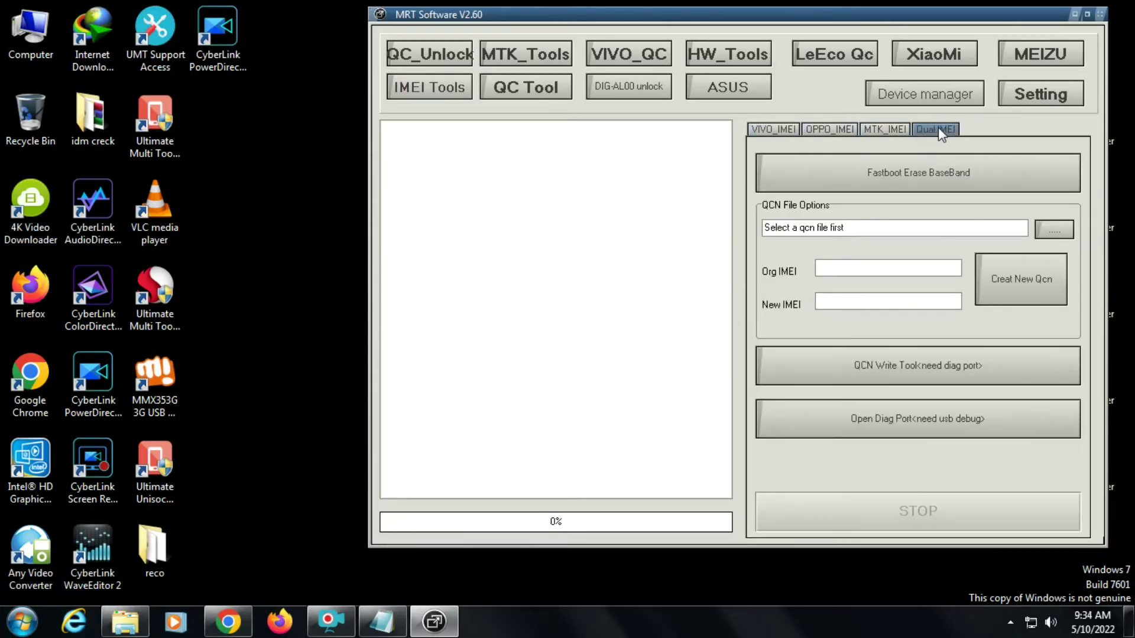
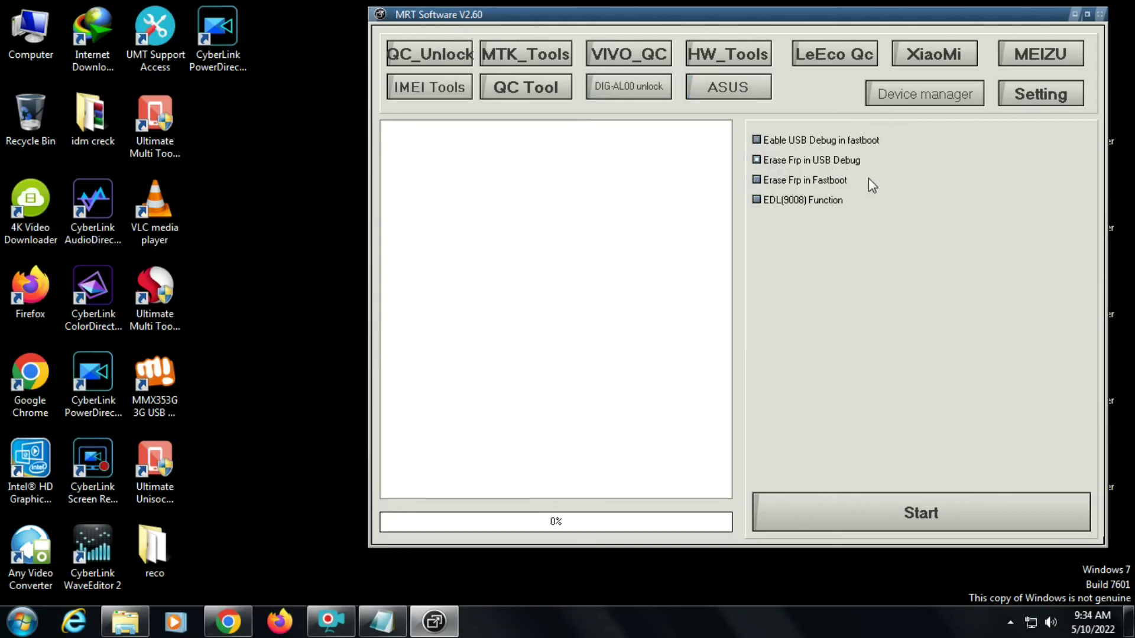
- Start the Erase Frp in USB Debug operation and read through the phone preparation instructions in the log
{"action": "left_click", "coordinate": [911, 505]}
{"action": "left_click_drag", "start_coordinate": [403, 181], "coordinate": [674, 181]}
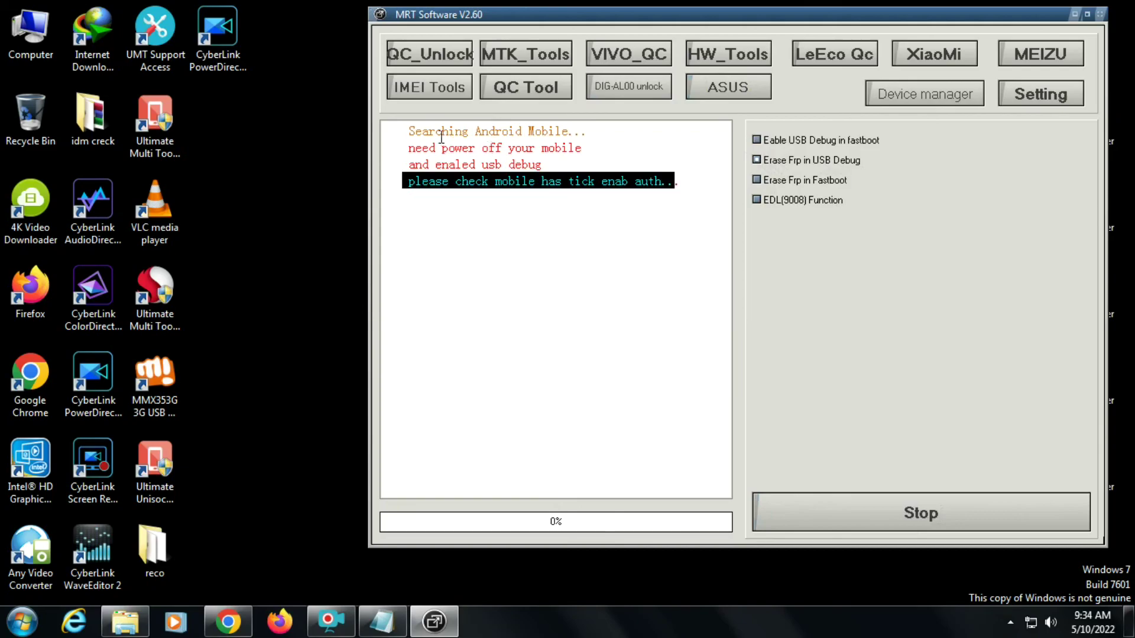
{"action": "left_click_drag", "start_coordinate": [409, 129], "coordinate": [709, 226]}
{"action": "left_click", "coordinate": [665, 266]}
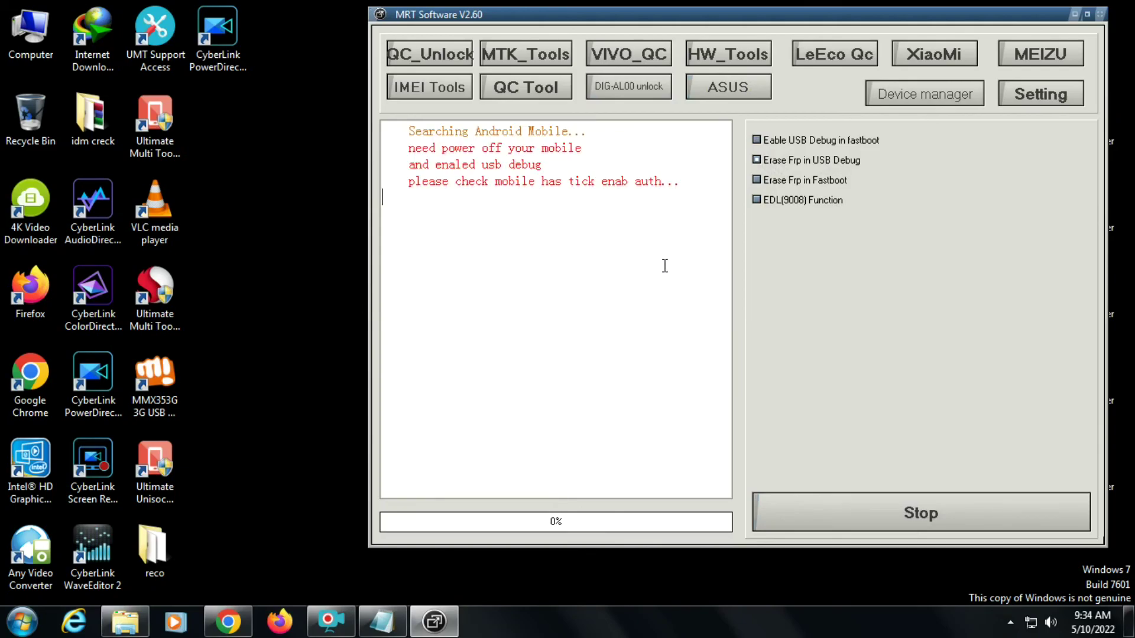